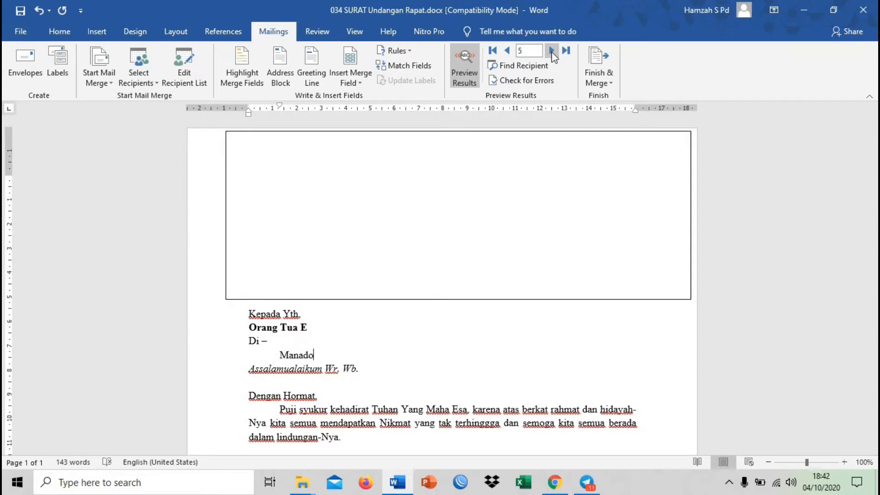
# Preview the merged letter for record 3 and open the recipient search with its field choices
pyautogui.click(329, 320)
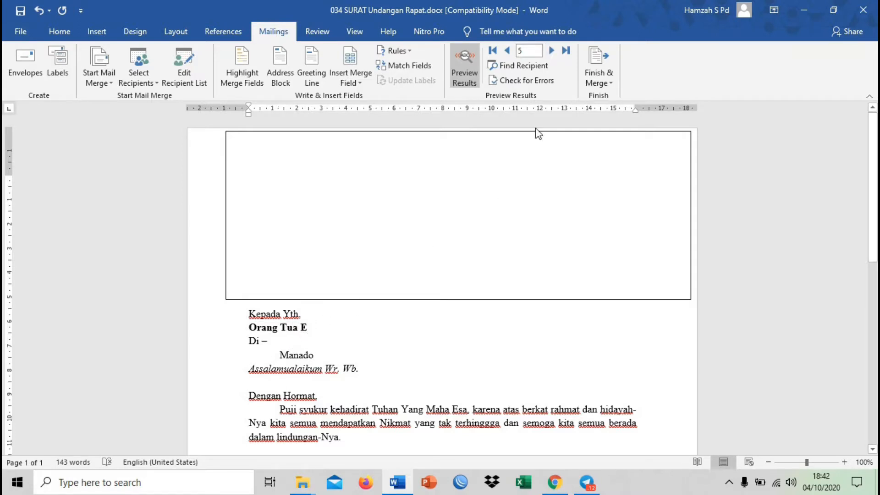
pyautogui.click(506, 50)
pyautogui.click(506, 50)
pyautogui.click(527, 65)
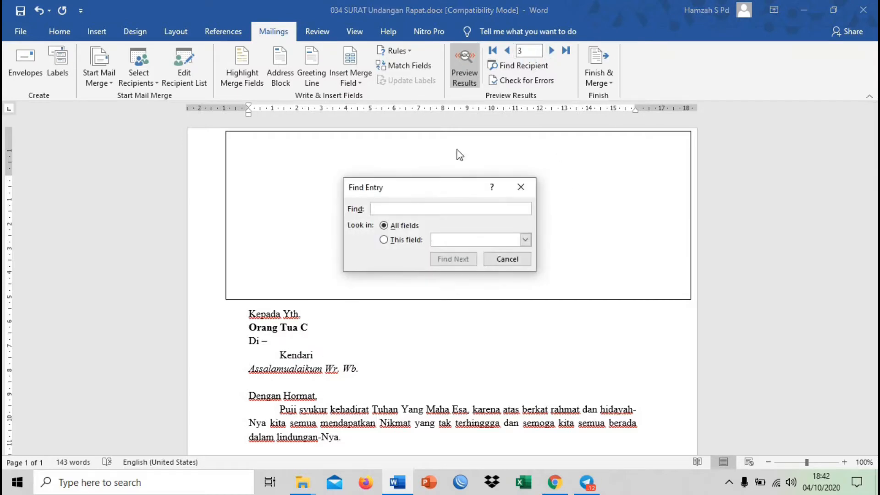
pyautogui.click(525, 240)
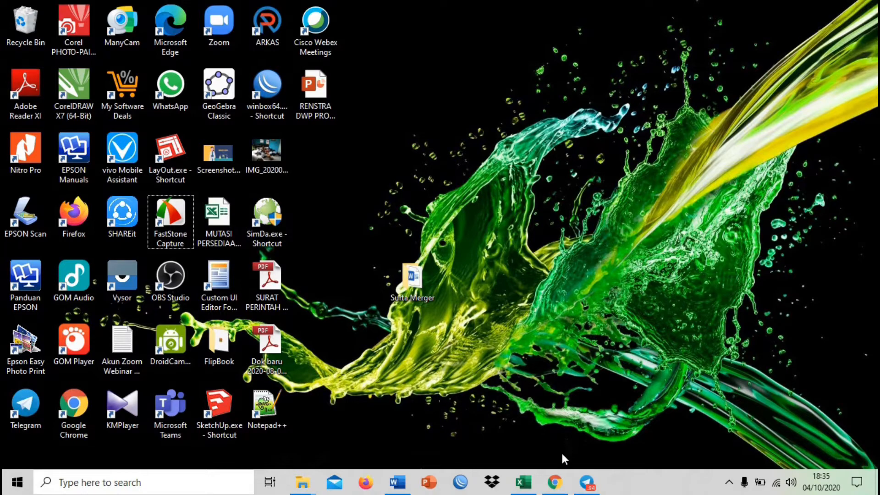
# Switch to the Word invitation letter and examine its recipient and place lines
pyautogui.click(404, 485)
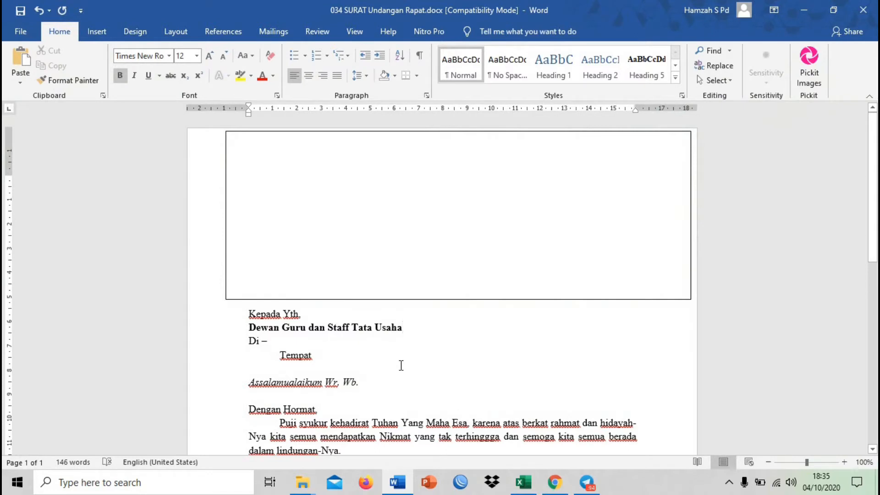
pyautogui.click(444, 337)
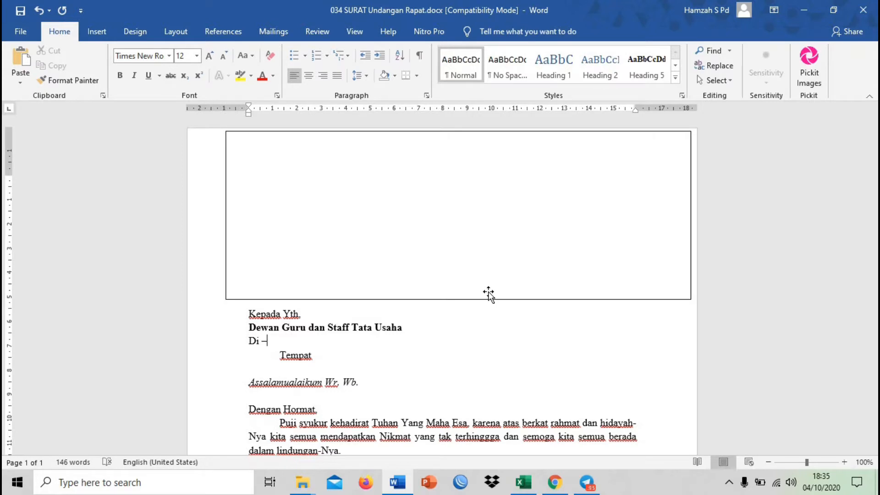
pyautogui.scroll(-3, 475, 358)
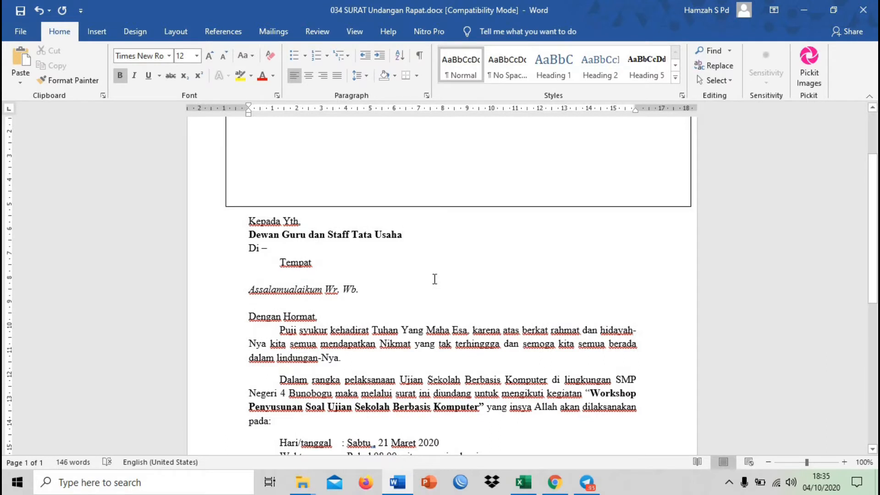
pyautogui.click(433, 276)
pyautogui.click(395, 243)
pyautogui.click(407, 239)
pyautogui.click(373, 251)
pyautogui.click(362, 268)
pyautogui.click(416, 242)
pyautogui.click(377, 262)
pyautogui.click(422, 232)
pyautogui.click(370, 260)
pyautogui.click(426, 238)
pyautogui.click(402, 254)
pyautogui.click(423, 236)
pyautogui.click(399, 259)
pyautogui.click(419, 234)
# Replace the recipient line "Dewan Guru dan Staff Tata Usaha" under "Kepada Yth," with "SI A"
pyautogui.click(408, 236)
pyautogui.hotkey('ctrl', 'shift', 'Left')
pyautogui.hotkey('ctrl', 'shift', 'Left')
pyautogui.hotkey('ctrl', 'shift', 'Left')
pyautogui.hotkey('ctrl', 'shift', 'Left')
pyautogui.hotkey('ctrl', 'shift', 'Left')
pyautogui.hotkey('ctrl', 'shift', 'Left')
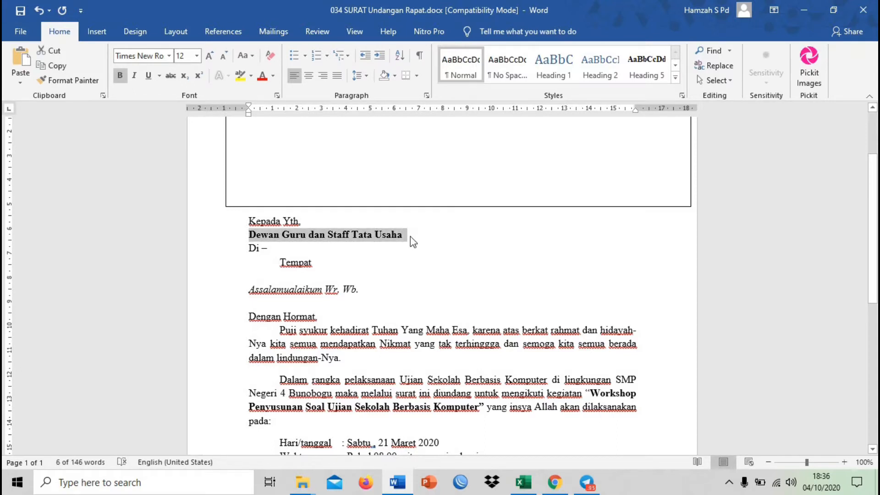
pyautogui.write('hd')
pyautogui.press('BackSpace')
pyautogui.press('BackSpace')
pyautogui.press('BackSpace')
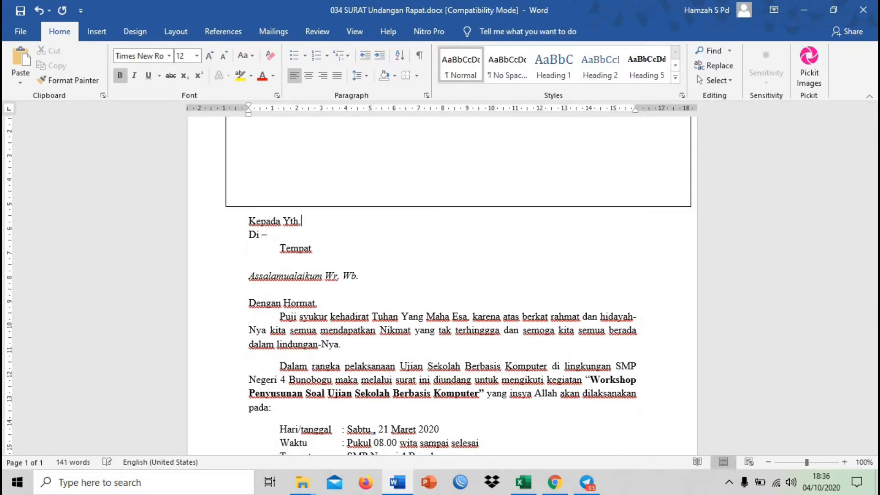
pyautogui.write('SI')
pyautogui.press('BackSpace')
pyautogui.press('BackSpace')
pyautogui.press('BackSpace')
pyautogui.press('Return')
pyautogui.write('SI A')
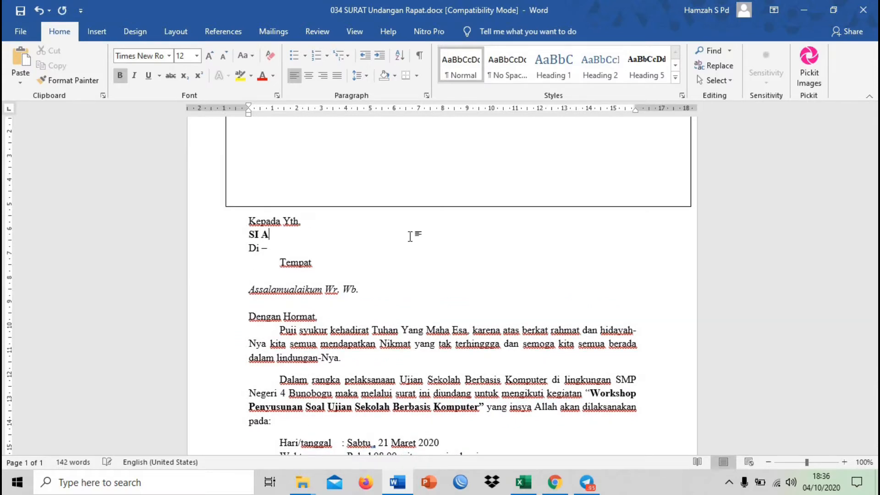
pyautogui.press('Up')
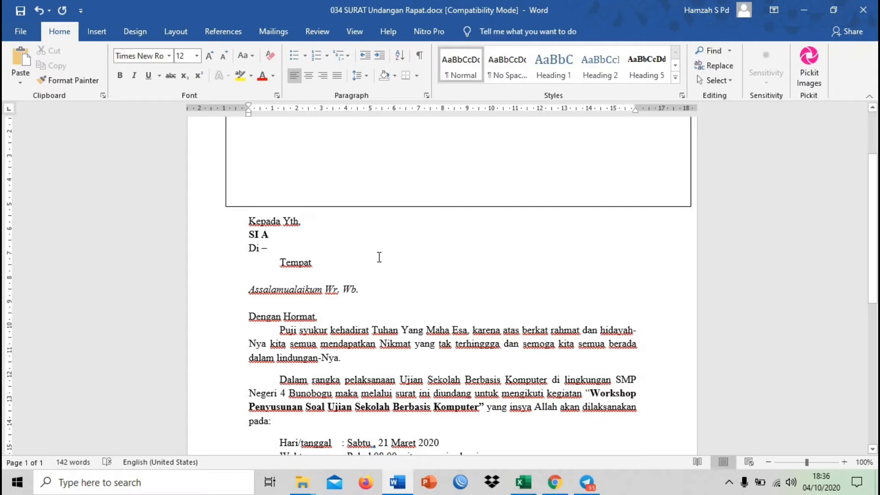
# Replace the place "Tempat" below "Di –" with "Palu" and check the letter's print preview
pyautogui.click(352, 262)
pyautogui.hotkey('shift', 'Home')
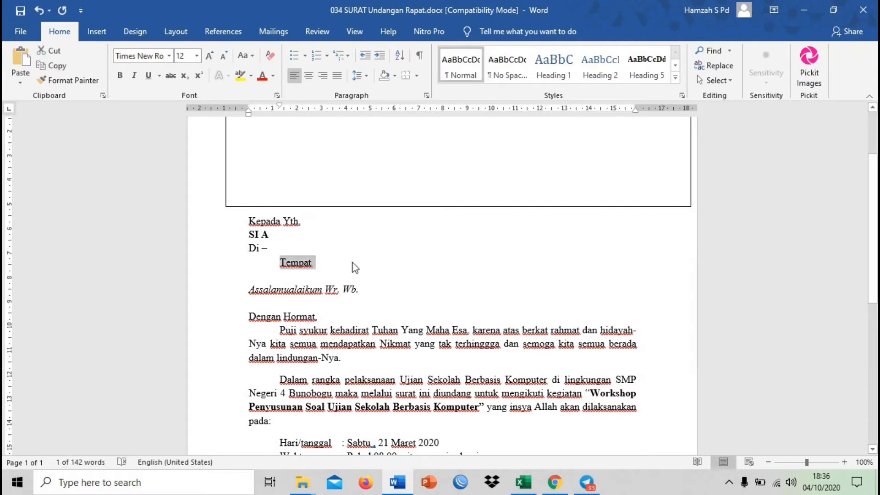
pyautogui.write('Palu')
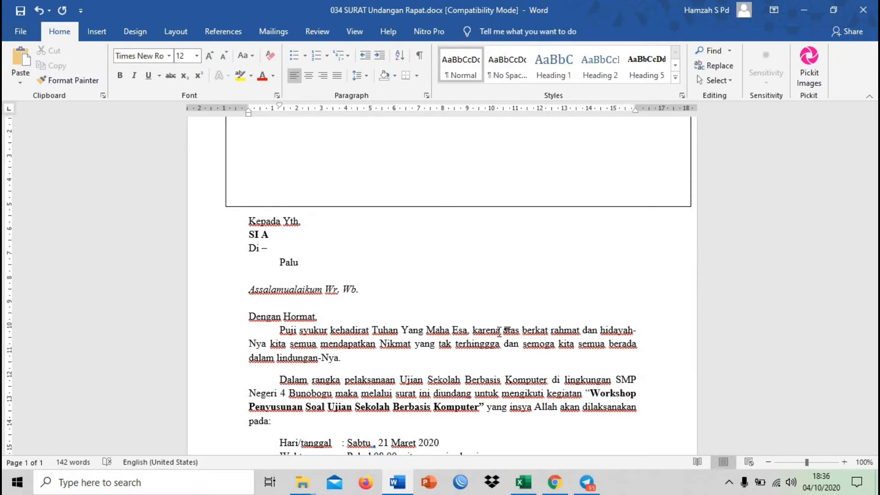
pyautogui.hotkey('ctrl', 'p')
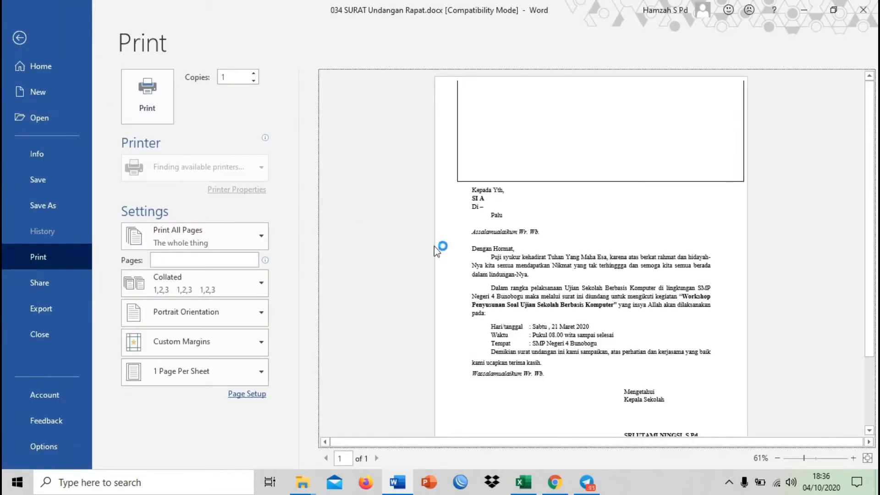
pyautogui.press('Escape')
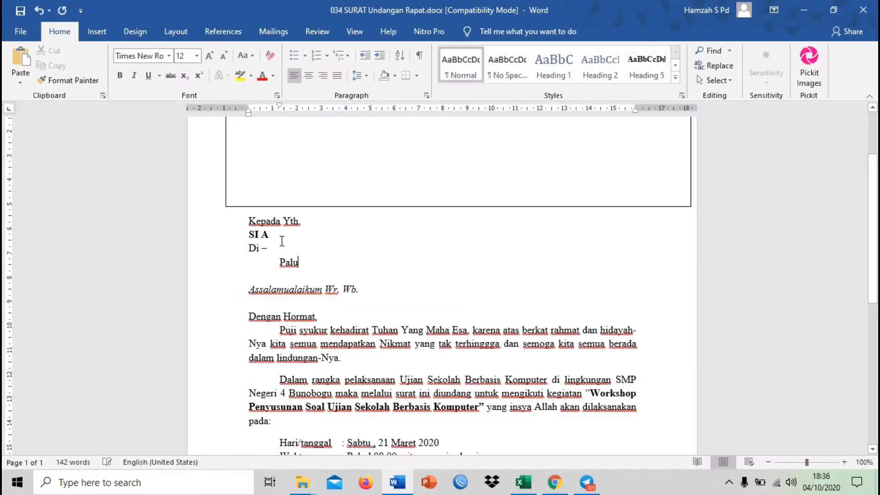
# Examine the recipient and city lines that differ from one letter to another
pyautogui.click(284, 235)
pyautogui.click(311, 269)
pyautogui.click(293, 233)
pyautogui.click(299, 264)
pyautogui.click(291, 236)
pyautogui.click(308, 265)
pyautogui.click(309, 232)
pyautogui.click(315, 264)
pyautogui.click(307, 233)
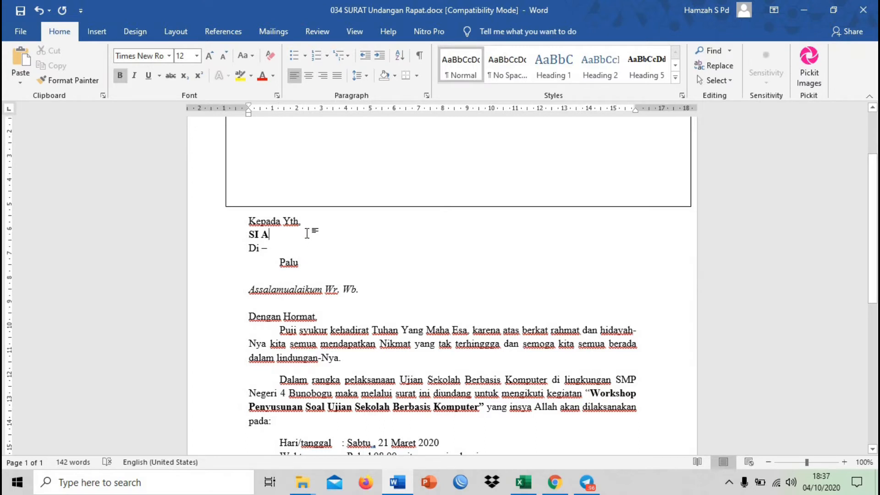
pyautogui.click(310, 262)
pyautogui.click(303, 232)
pyautogui.click(308, 259)
pyautogui.click(312, 233)
pyautogui.click(306, 260)
pyautogui.click(319, 234)
pyautogui.click(307, 264)
pyautogui.click(315, 230)
pyautogui.click(308, 258)
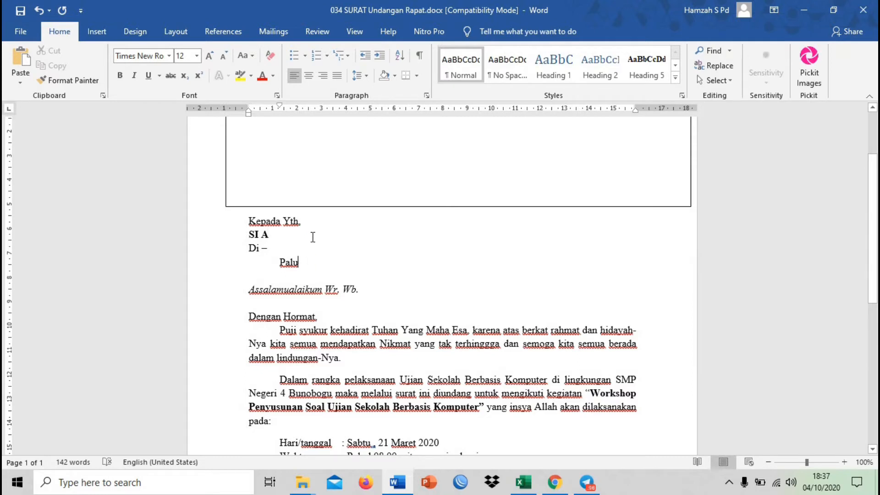
pyautogui.click(312, 232)
pyautogui.click(308, 262)
pyautogui.click(313, 234)
# Review the whole invitation letter, from the recipient block through the event details to the closing
pyautogui.scroll(2, 409, 222)
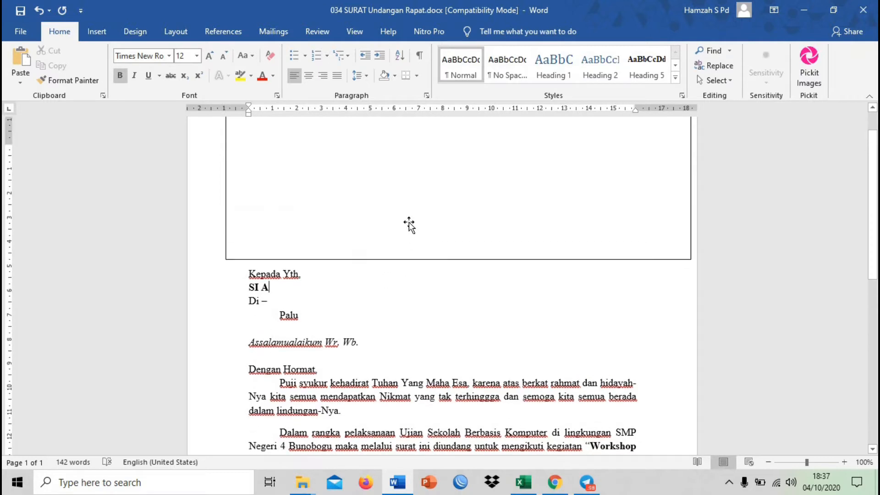
pyautogui.scroll(2, 408, 224)
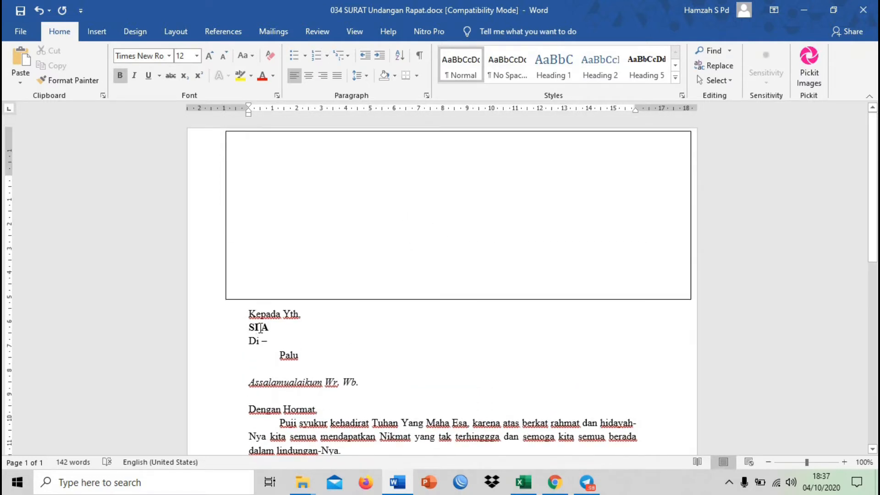
pyautogui.moveTo(248, 327); pyautogui.dragTo(283, 333)
pyautogui.click(312, 356)
pyautogui.click(281, 328)
pyautogui.click(413, 337)
pyautogui.click(393, 362)
pyautogui.click(399, 385)
pyautogui.scroll(-10, 481, 363)
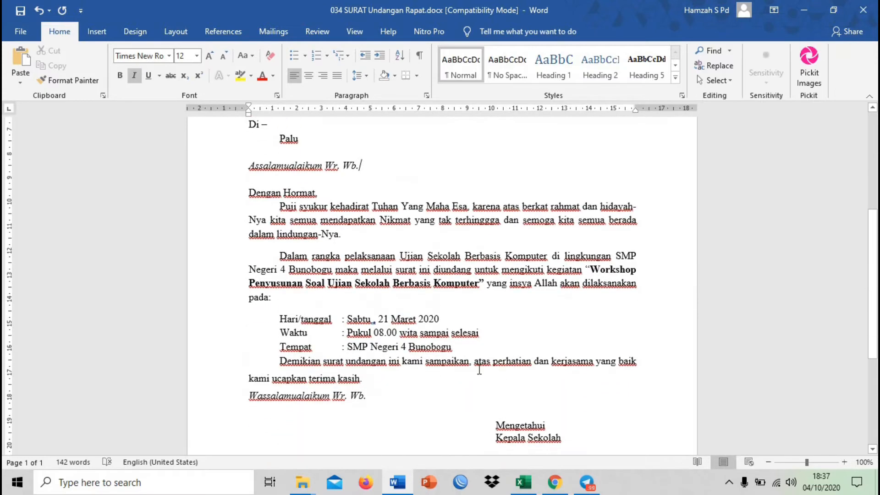
pyautogui.scroll(6, 482, 364)
pyautogui.click(477, 360)
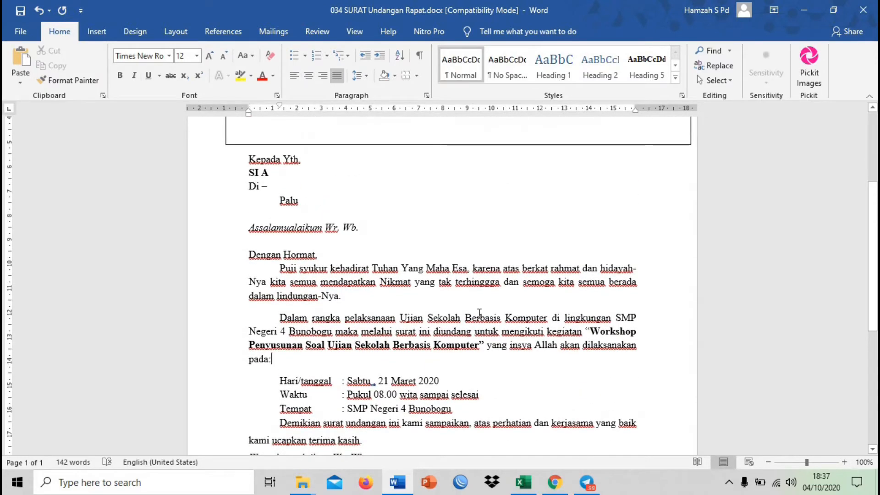
pyautogui.click(479, 300)
pyautogui.scroll(4, 490, 354)
pyautogui.click(275, 331)
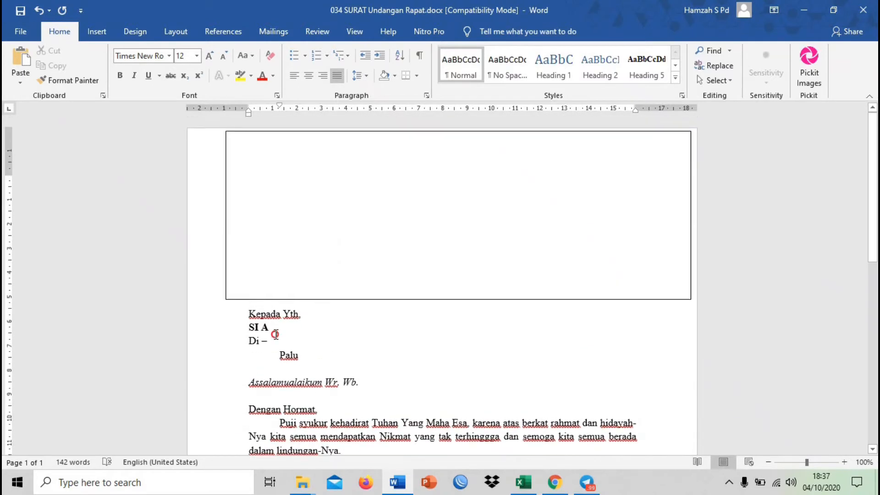
pyautogui.click(322, 349)
pyautogui.click(280, 326)
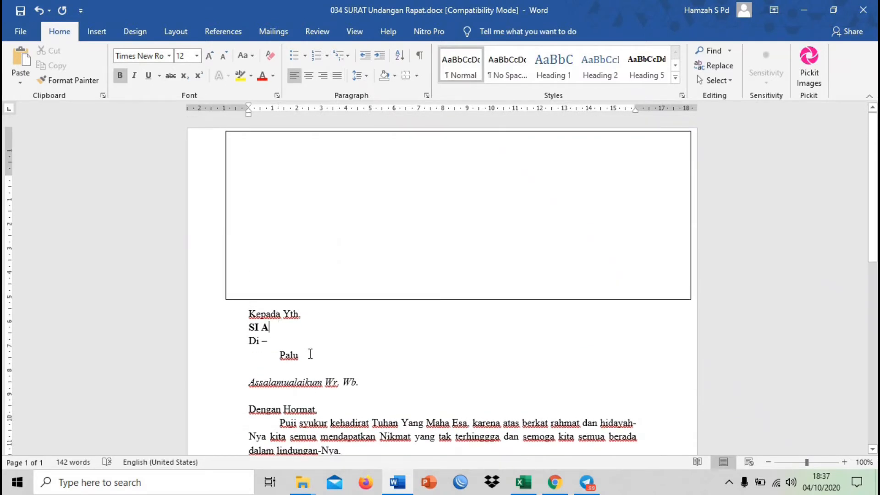
pyautogui.click(310, 353)
pyautogui.click(294, 334)
# Save the letter and switch to the blank Excel workbook, with cell A1 selected
pyautogui.hotkey('ctrl', 's')
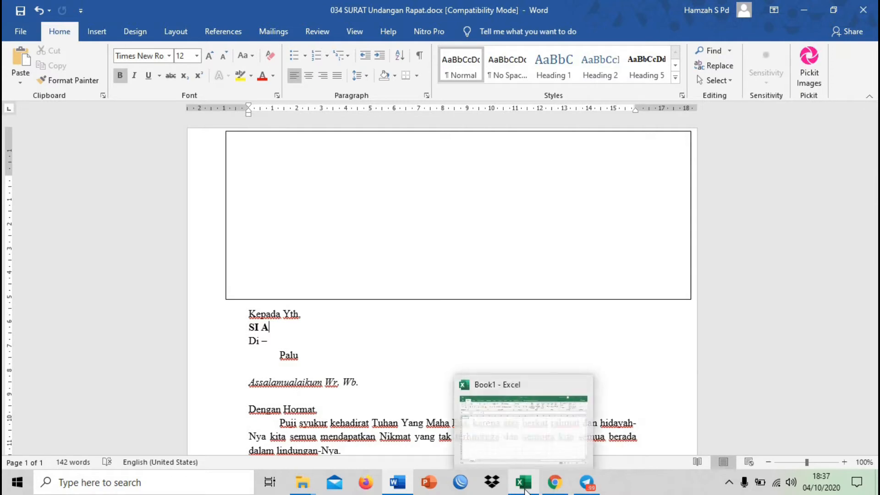
pyautogui.click(524, 490)
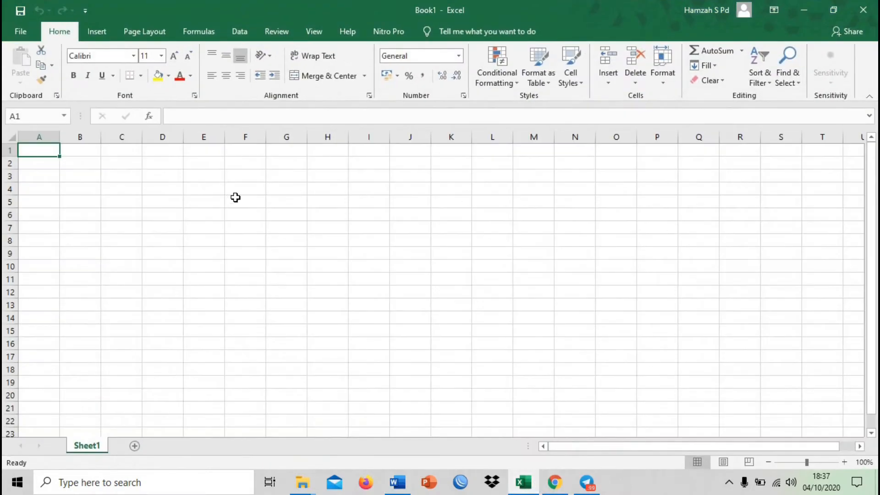
pyautogui.click(235, 197)
pyautogui.click(120, 169)
pyautogui.click(47, 145)
pyautogui.click(67, 146)
pyautogui.click(41, 151)
pyautogui.click(66, 147)
pyautogui.click(39, 149)
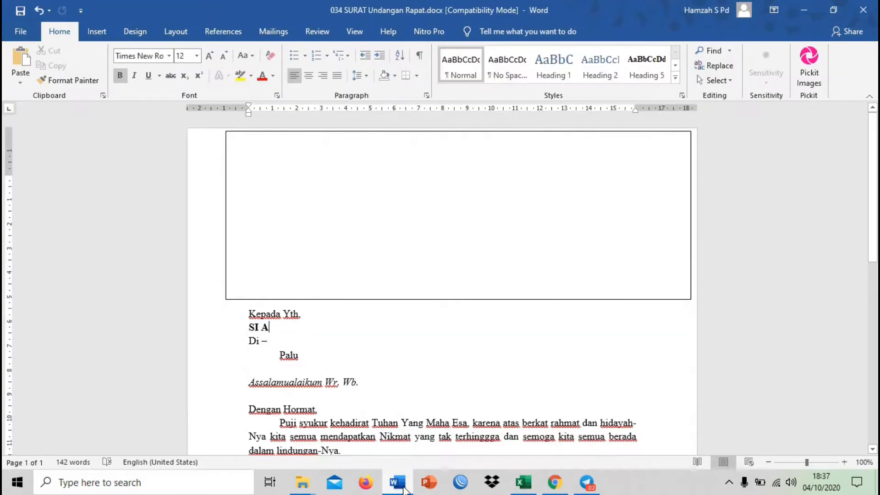
# Switch back to the Word letter and check which recipient and city entries need data columns
pyautogui.click(403, 481)
pyautogui.click(315, 356)
pyautogui.click(265, 327)
pyautogui.click(315, 354)
pyautogui.click(281, 328)
pyautogui.moveTo(314, 355); pyautogui.dragTo(248, 332)
pyautogui.click(247, 333)
pyautogui.click(305, 356)
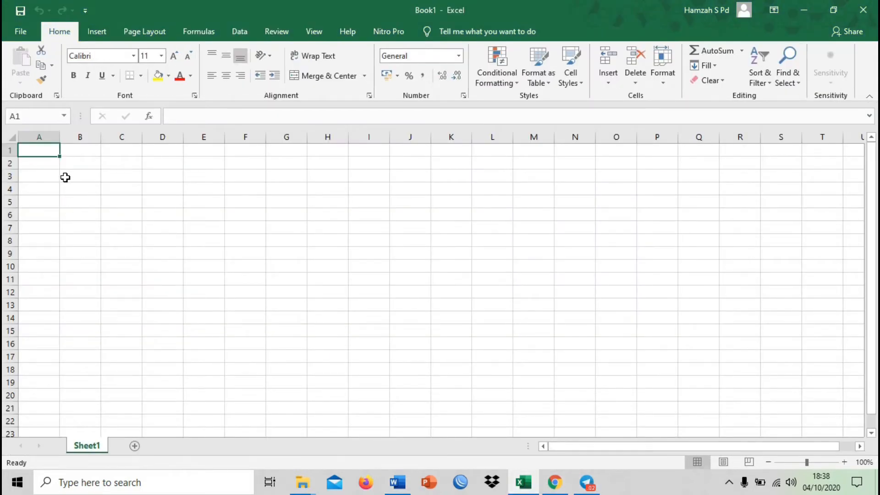
# In the blank Excel workbook, enter the column headers "Tujuan" in A1 and "Alamat" in B1
pyautogui.write('Tu')
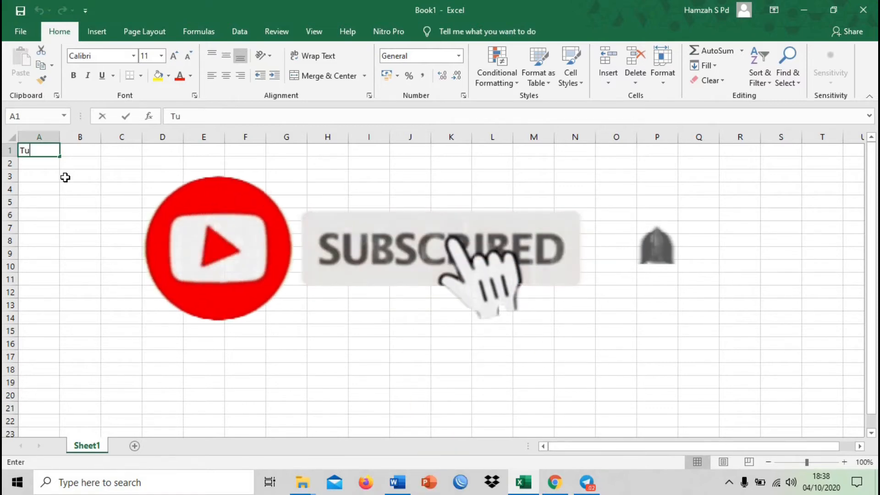
pyautogui.write('juan')
pyautogui.press('Tab')
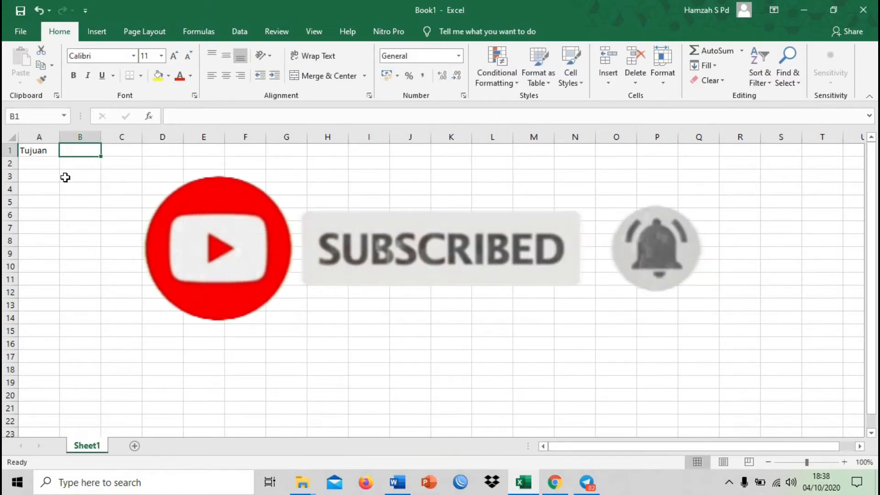
pyautogui.write('Alamat')
pyautogui.press('Return')
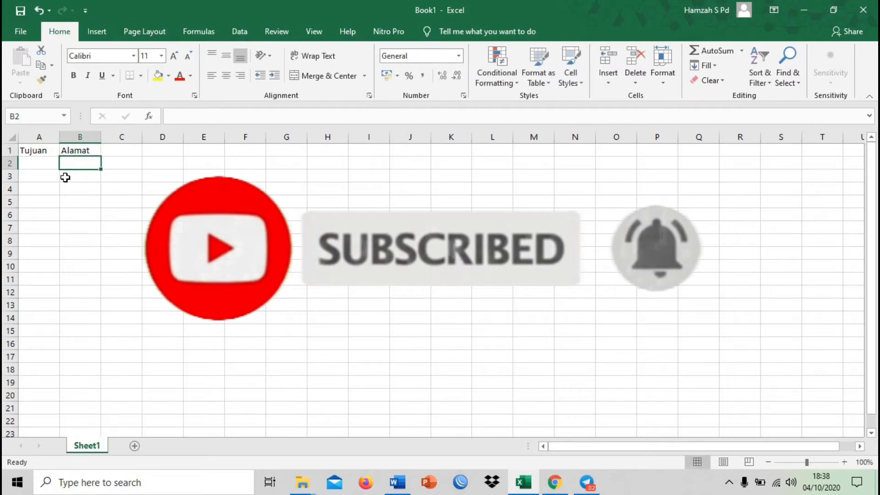
# Change the header in A1 to "Penerima" and widen columns A and B
pyautogui.hotkey('ctrl', 'Home')
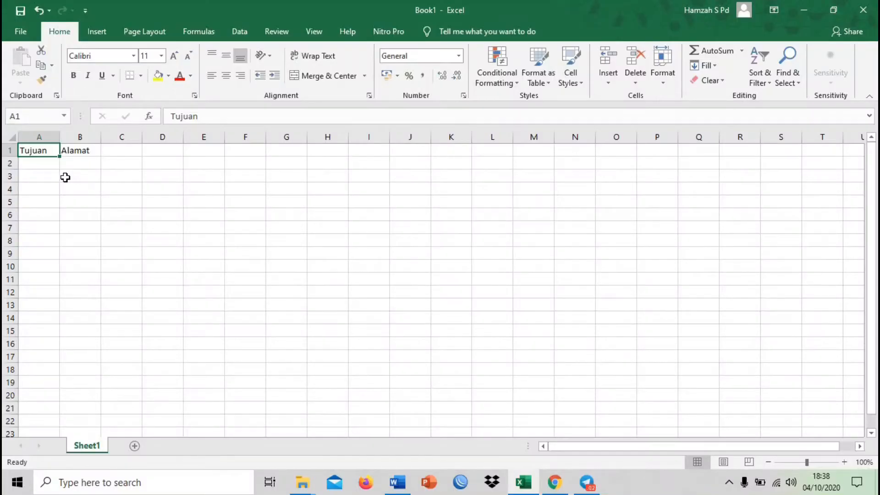
pyautogui.write('Senerima')
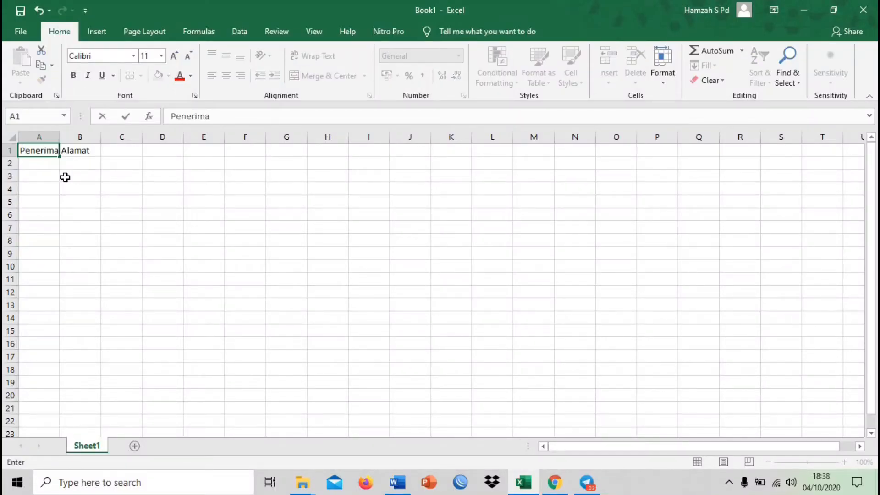
pyautogui.press('Return')
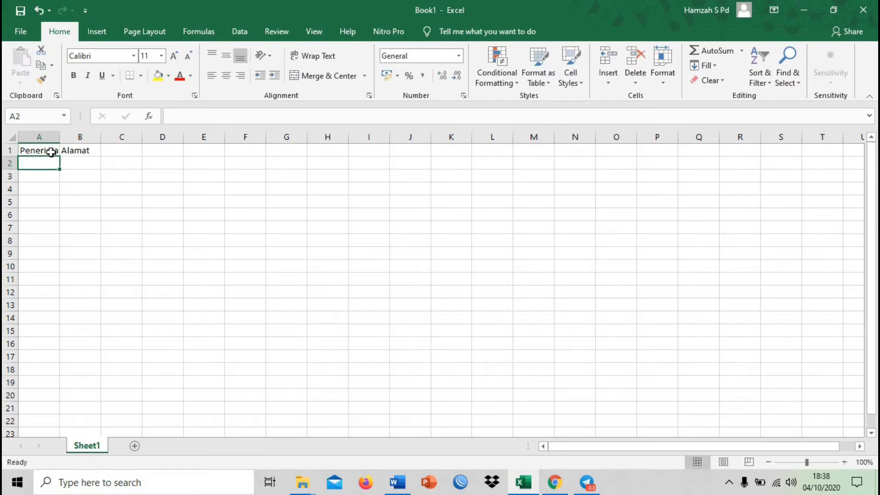
pyautogui.moveTo(60, 137); pyautogui.dragTo(216, 137)
pyautogui.moveTo(107, 137); pyautogui.dragTo(162, 137)
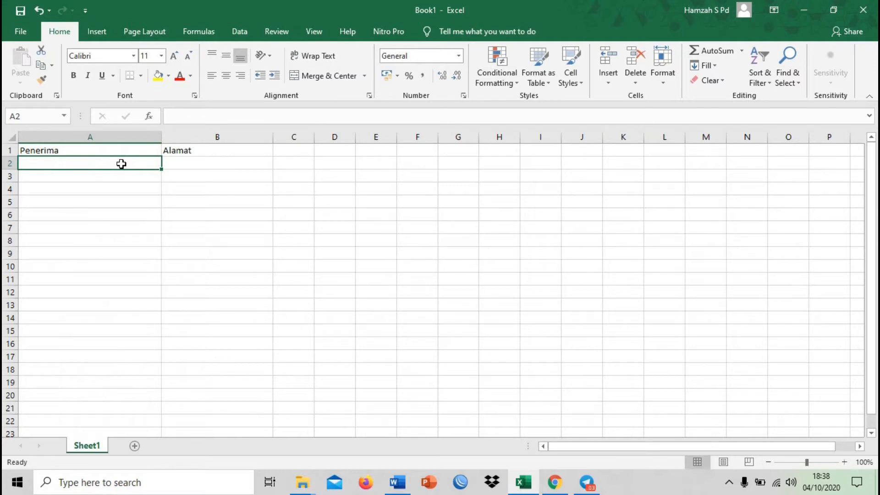
# Enter the recipients "Orang Tua A", "Orang Tua B" and "Orang Tua C" in cells A2 to A4
pyautogui.write('S')
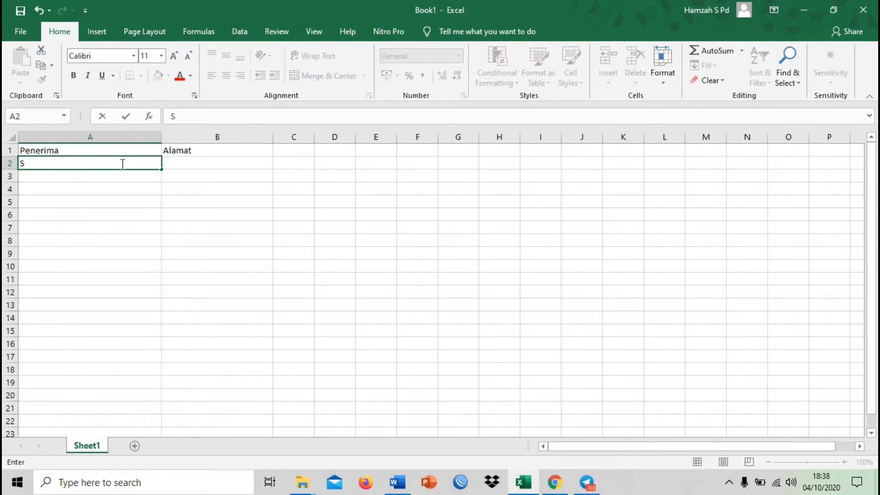
pyautogui.write('Orang Tua A')
pyautogui.press('Return')
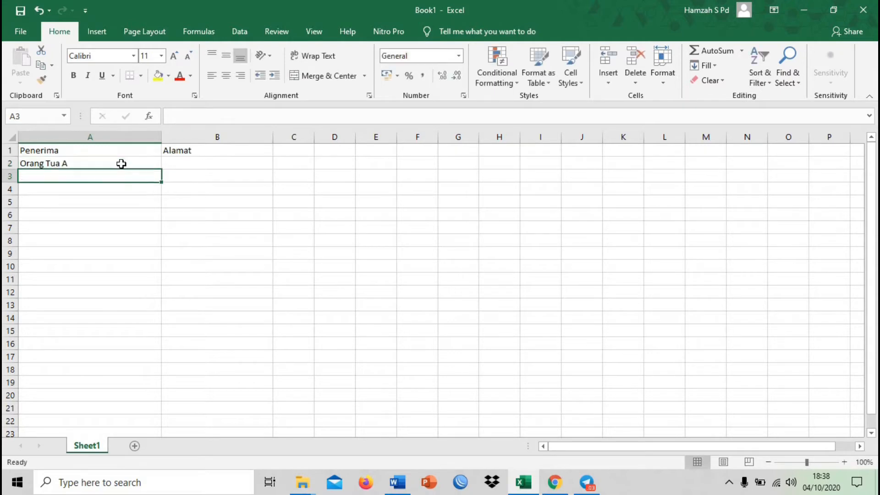
pyautogui.write('Orang Tua A')
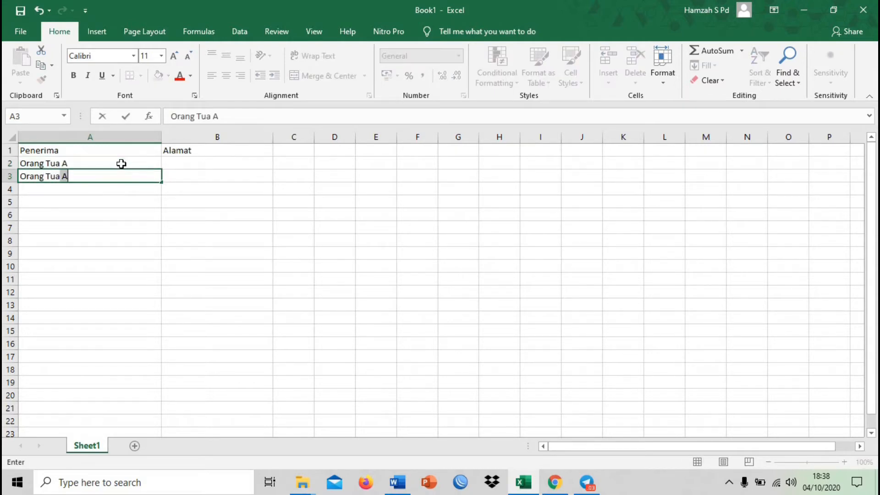
pyautogui.write('B')
pyautogui.press('Return')
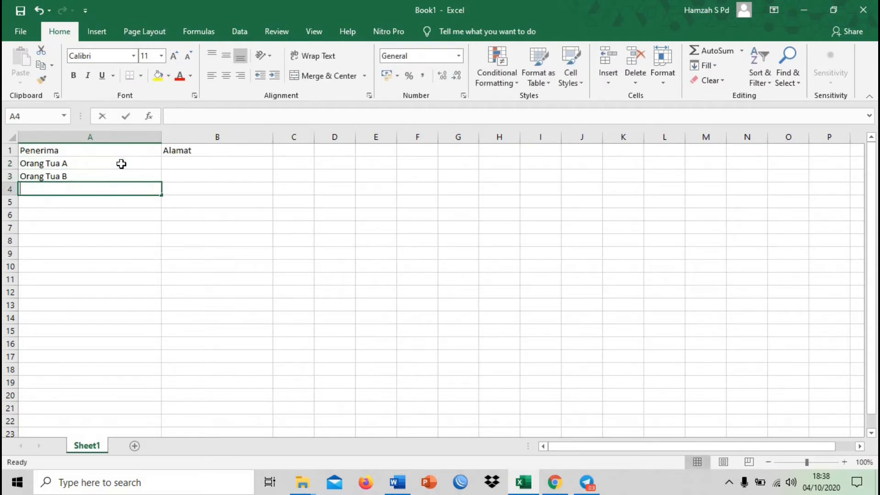
pyautogui.write('Orang Tua C')
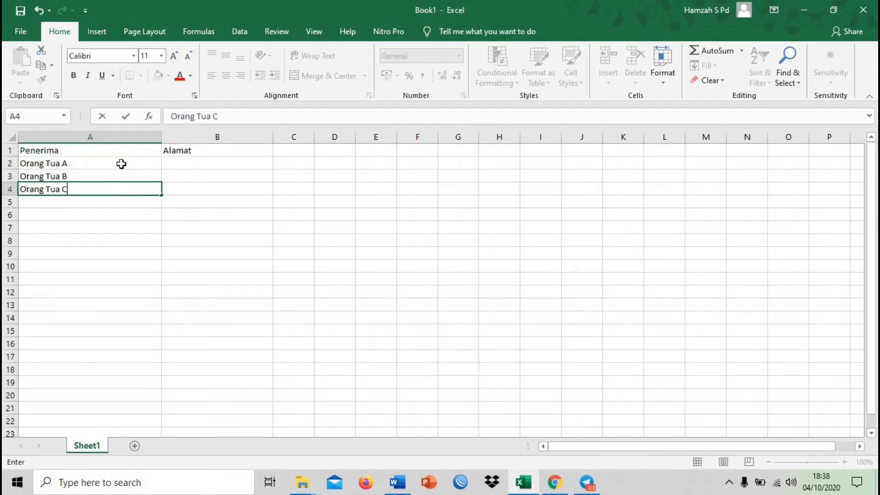
pyautogui.press('Return')
# Add the recipients "Orang Tua D" and "Orang Tua E" in cells A5 and A6
pyautogui.write('Orang Tu')
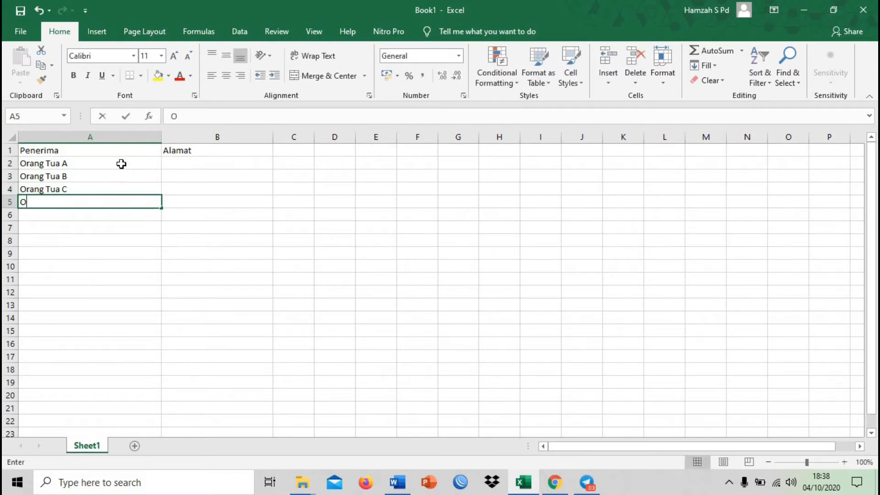
pyautogui.write('a ')
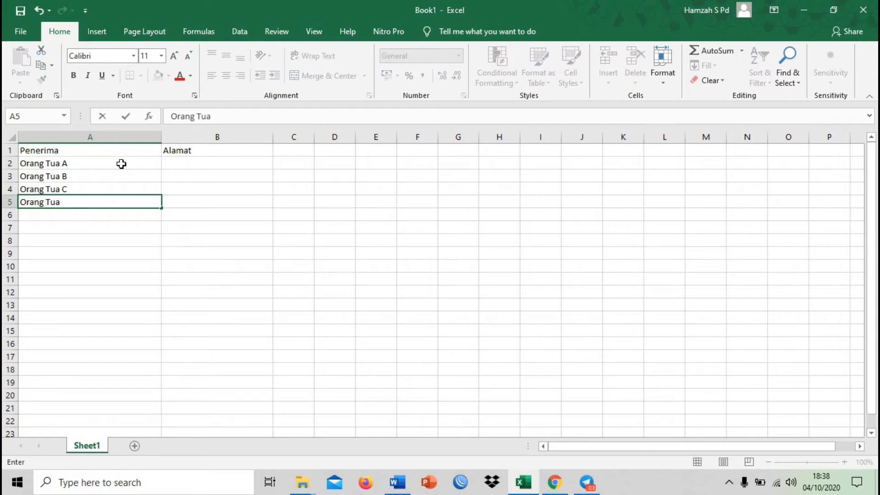
pyautogui.write('D')
pyautogui.press('Up')
pyautogui.press('Down')
pyautogui.press('Down')
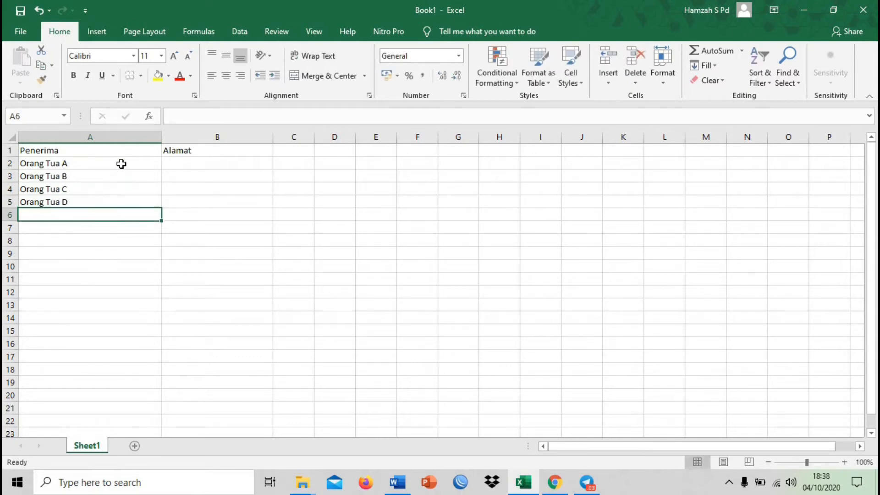
pyautogui.write('Orang Tua E')
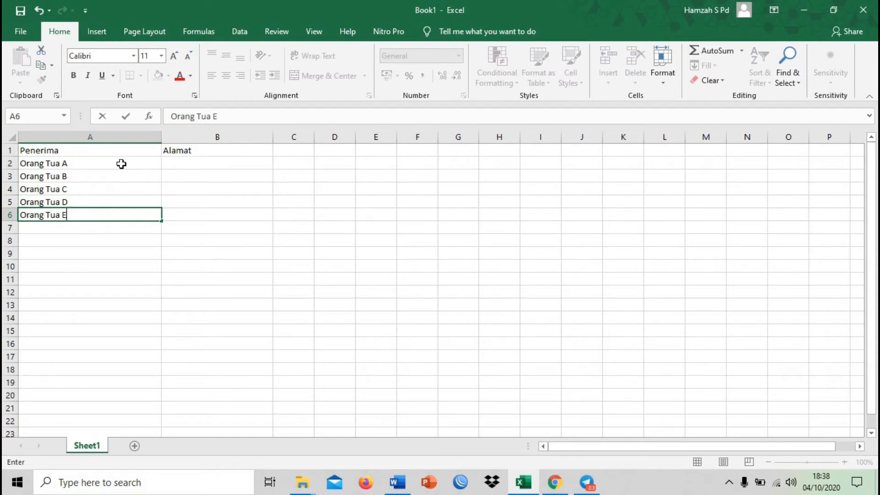
pyautogui.press('Return')
# Enter the addresses "Palu" in B2 and "Makassar" in B3 of the Alamat column
pyautogui.press('Up')
pyautogui.press('Up')
pyautogui.press('Up')
pyautogui.press('Up')
pyautogui.press('Up')
pyautogui.press('Right')
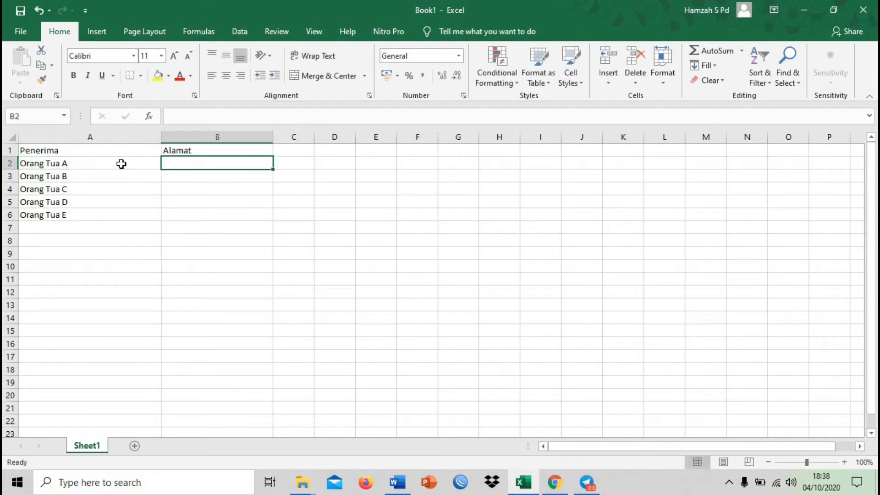
pyautogui.write('Palu')
pyautogui.press('Return')
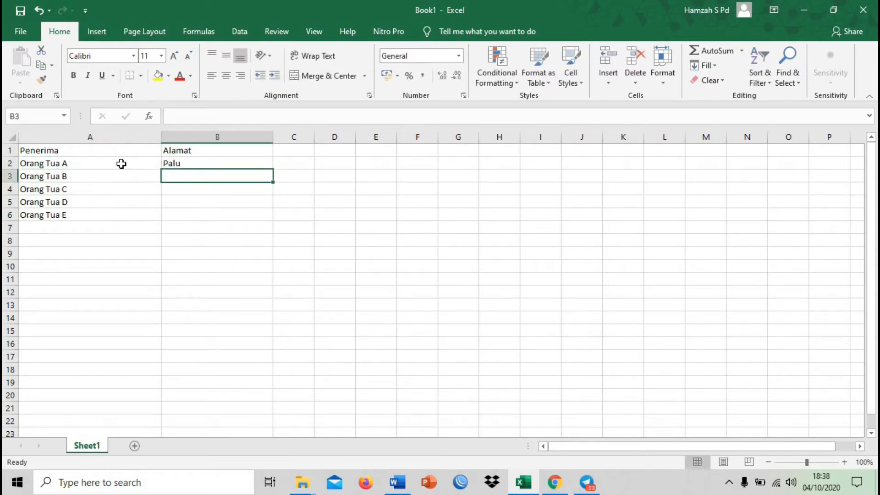
pyautogui.press('Up')
pyautogui.press('Down')
pyautogui.write('Makassar')
pyautogui.press('Return')
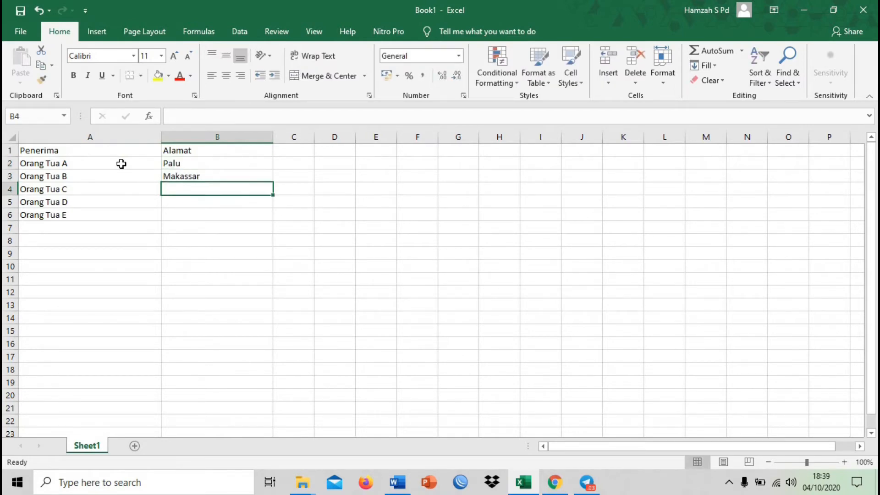
# Complete the Alamat column with "Kendari" in B4, "Gorontalo" in B5 and "Manado" in B6
pyautogui.write('Buo')
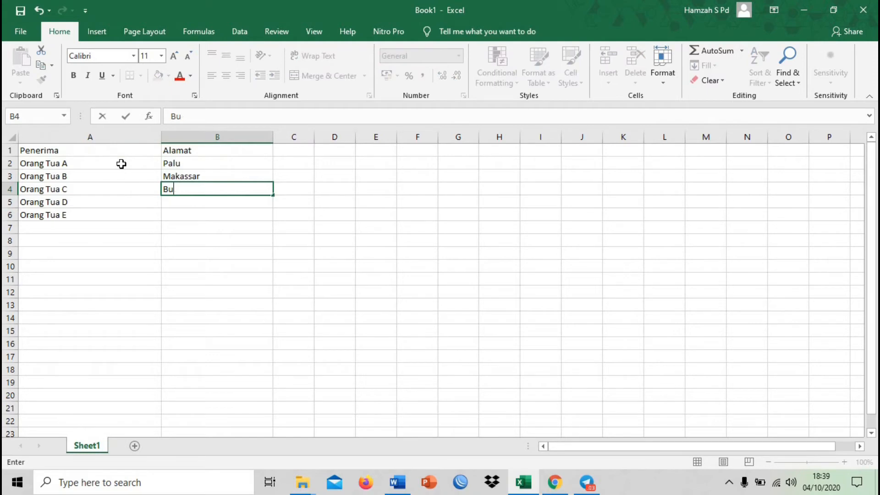
pyautogui.press('BackSpace')
pyautogui.press('BackSpace')
pyautogui.write('Kendari')
pyautogui.press('Return')
pyautogui.write('Gorontalo')
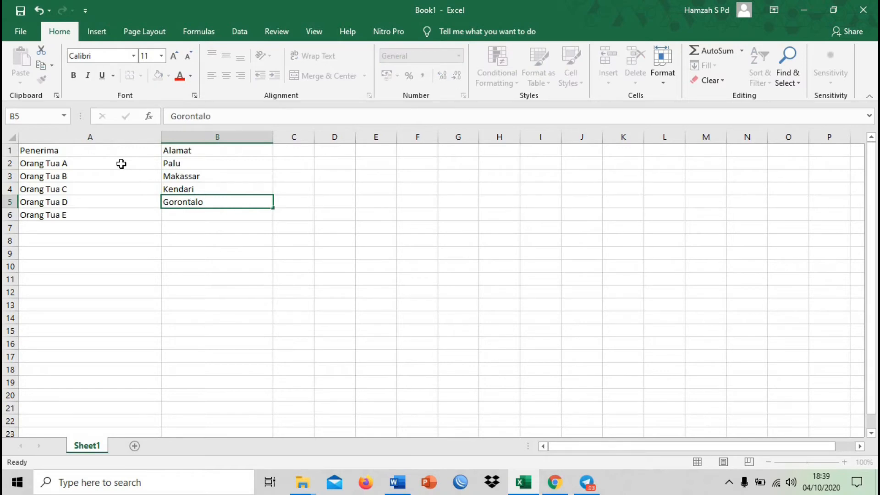
pyautogui.press('Return')
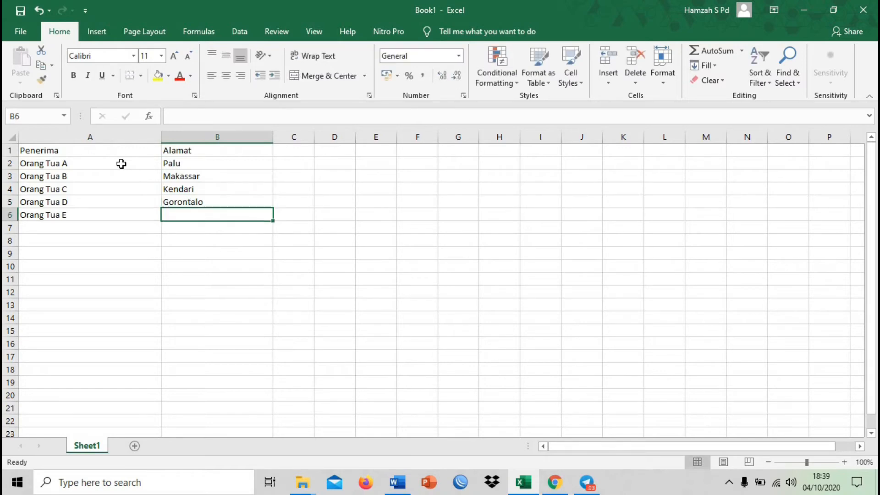
pyautogui.write('<a')
pyautogui.press('BackSpace')
pyautogui.write('Manado')
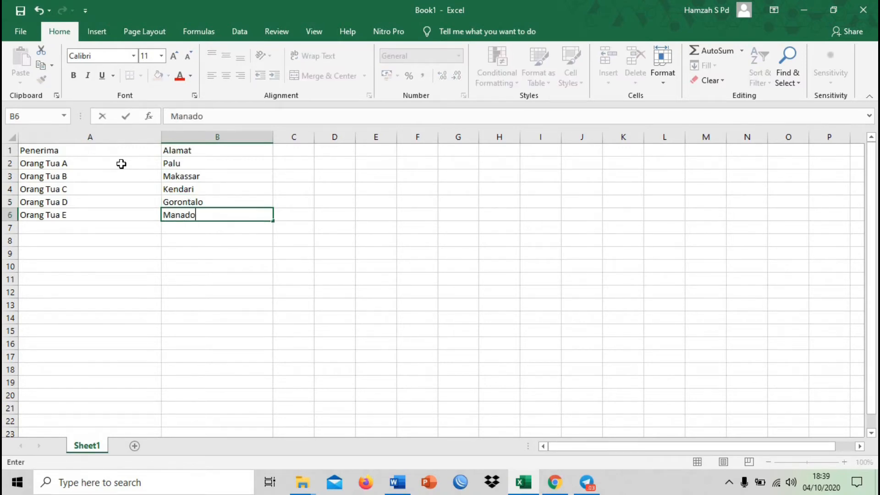
pyautogui.press('Return')
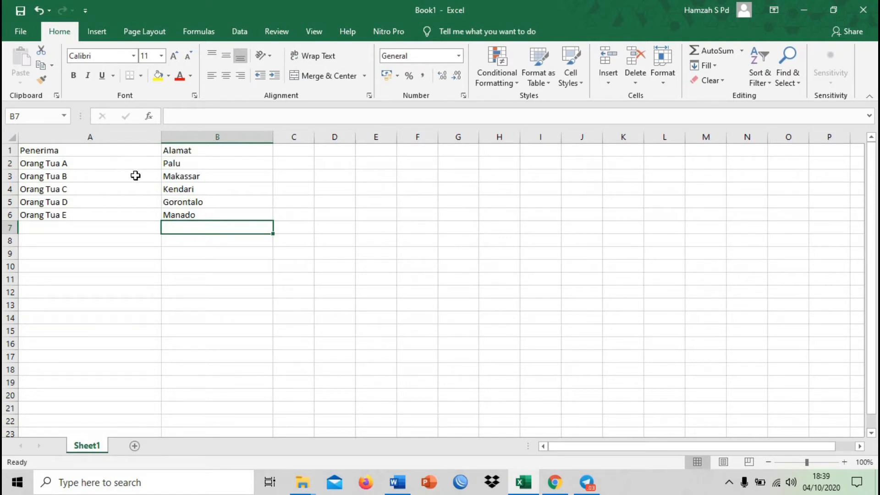
# Save the workbook as Book1.xls in the Desktop folder Surta Merger, using the Excel 97-2003 Workbook format
pyautogui.click(133, 174)
pyautogui.click(179, 163)
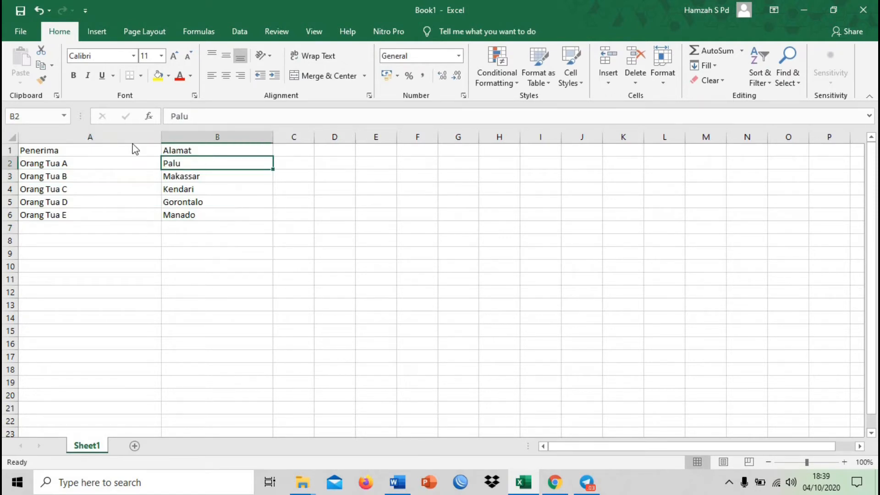
pyautogui.click(23, 32)
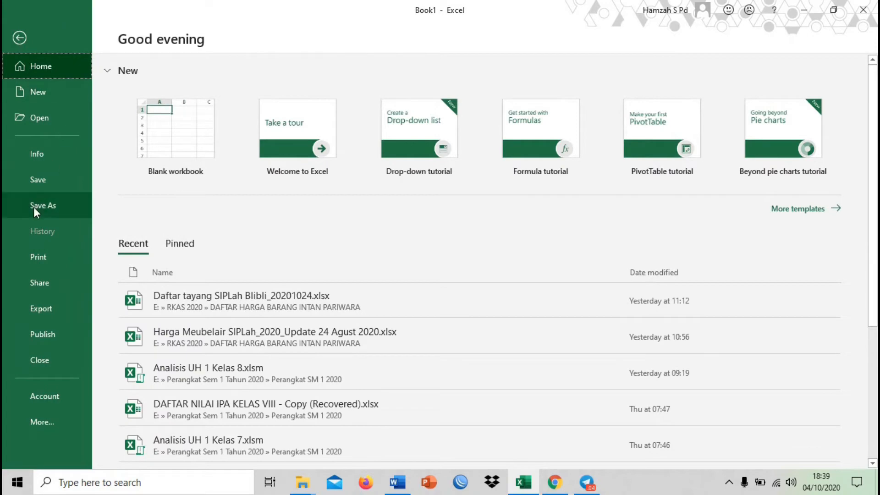
pyautogui.click(50, 205)
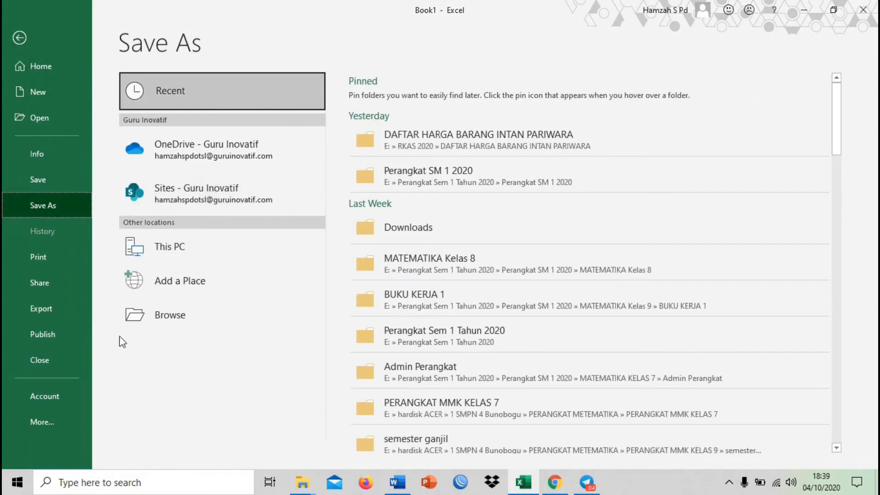
pyautogui.click(181, 306)
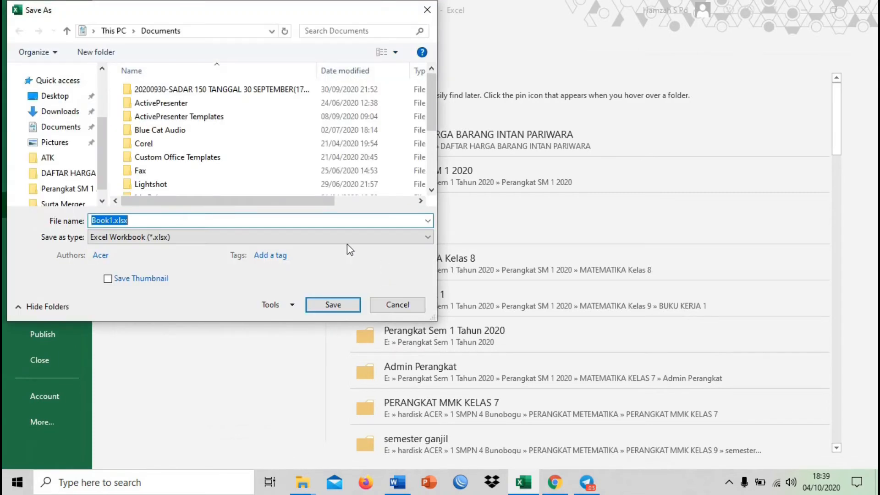
pyautogui.click(55, 106)
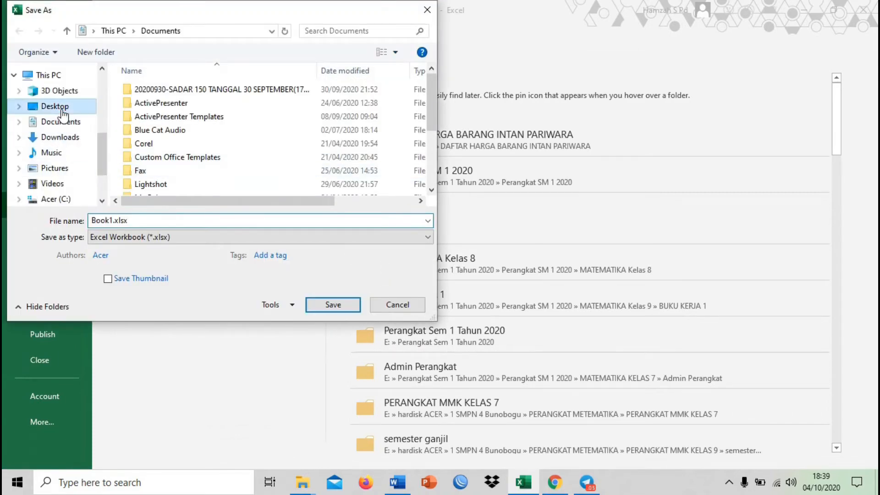
pyautogui.click(257, 137)
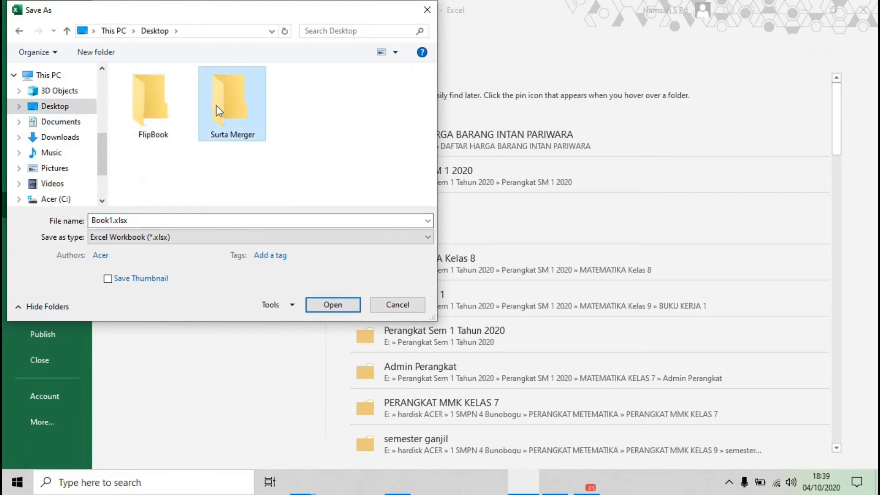
pyautogui.doubleClick(260, 146)
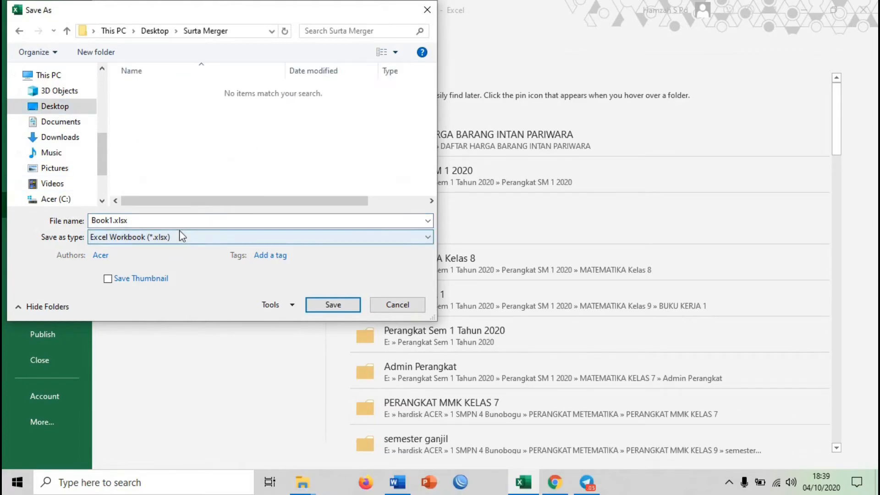
pyautogui.click(190, 242)
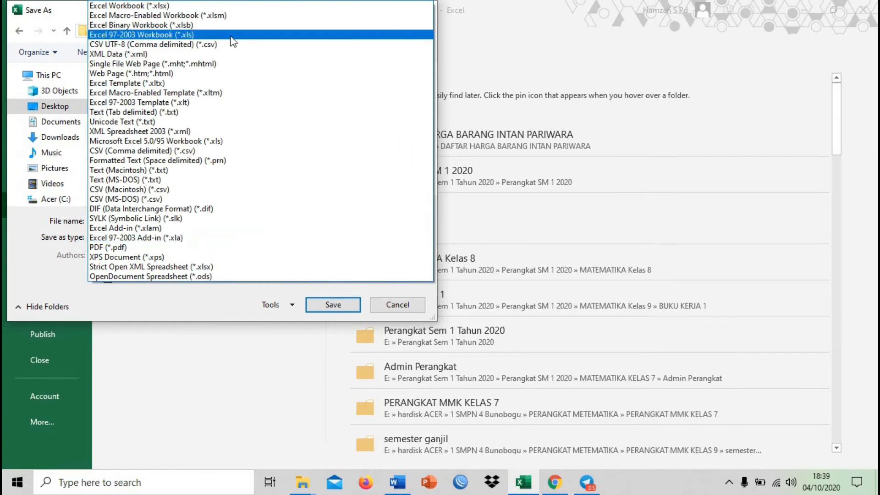
pyautogui.click(195, 32)
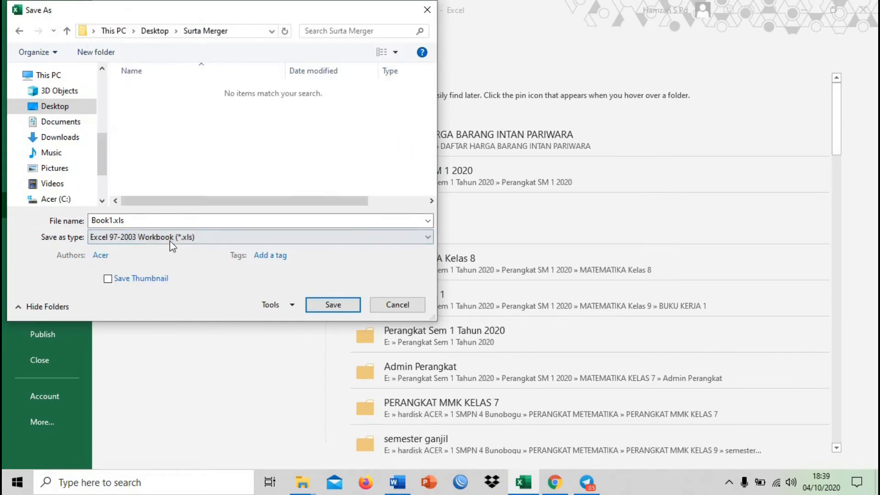
pyautogui.click(330, 304)
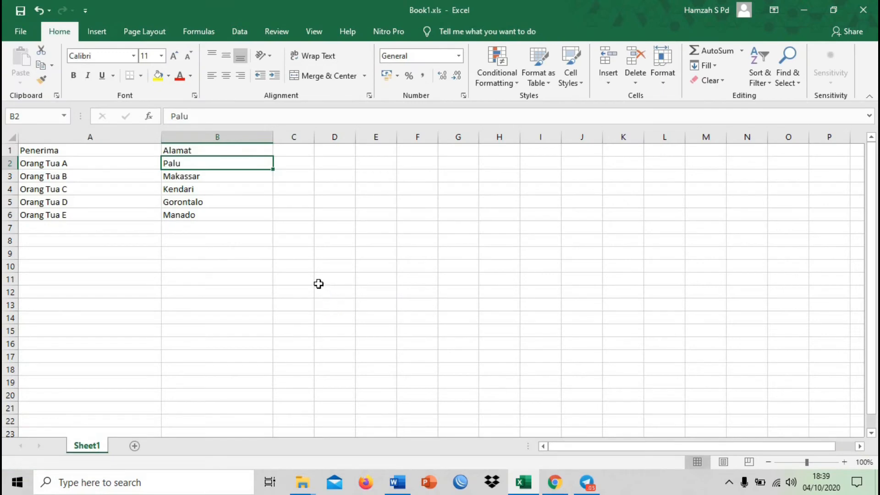
# Review the Penerima and Alamat entries, and close the workbook to return to the Word letter
pyautogui.click(198, 228)
pyautogui.click(109, 200)
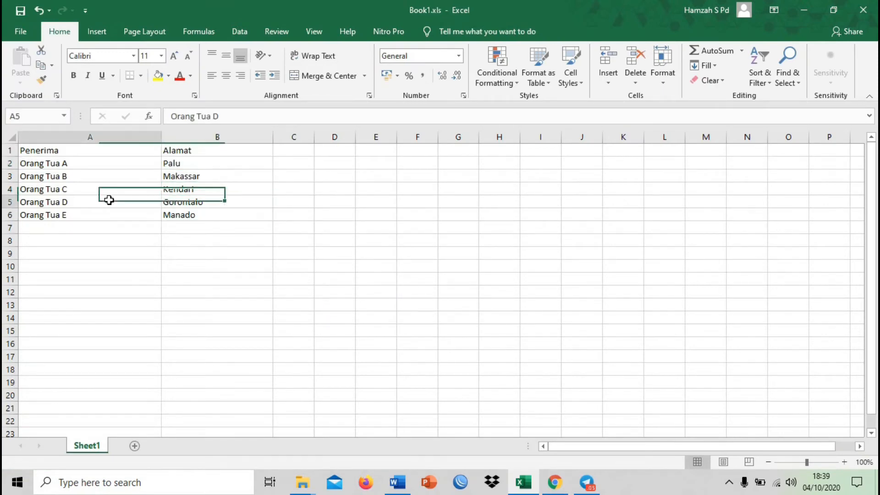
pyautogui.click(128, 215)
pyautogui.click(123, 188)
pyautogui.click(121, 176)
pyautogui.click(131, 151)
pyautogui.click(185, 167)
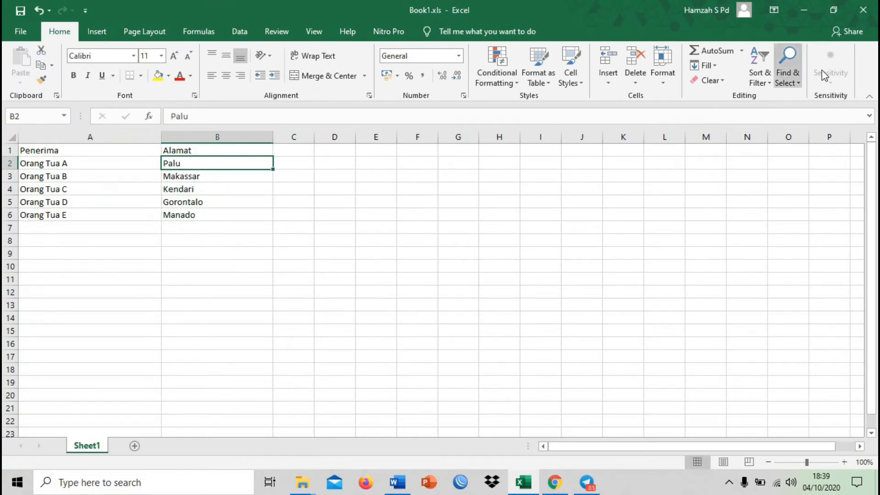
pyautogui.click(872, 15)
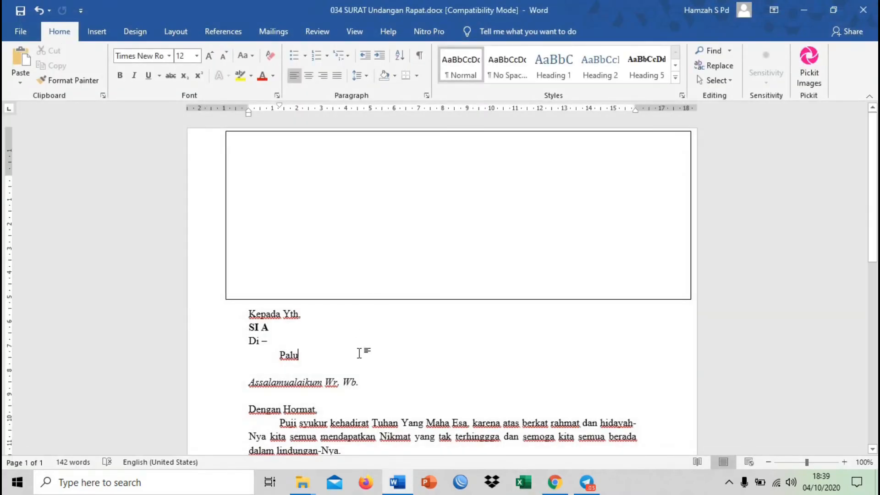
# Examine the recipient and city lines under "Kepada Yth" in the letter as the places for merge data
pyautogui.click(286, 328)
pyautogui.click(311, 364)
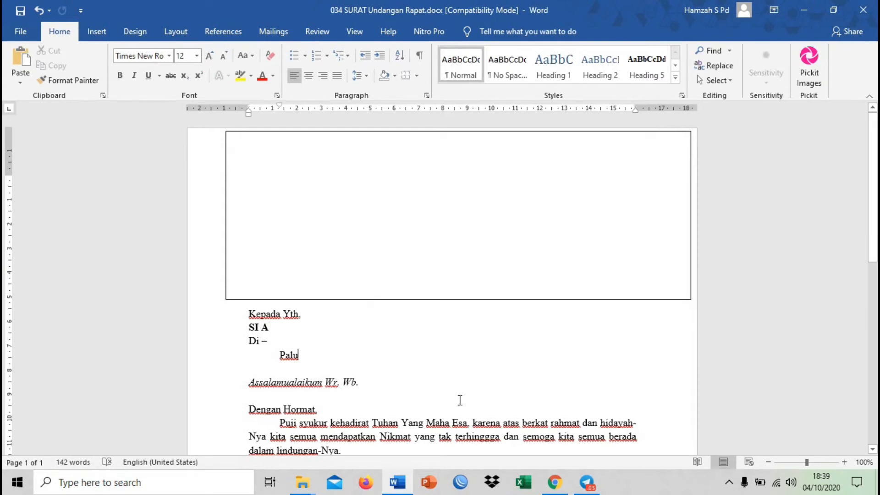
pyautogui.click(282, 327)
pyautogui.click(304, 364)
pyautogui.click(282, 328)
pyautogui.click(300, 355)
pyautogui.click(393, 400)
pyautogui.click(447, 434)
pyautogui.click(351, 398)
pyautogui.click(373, 363)
# Use the existing list Book1.xls from the Desktop folder Surta Merger as merge recipients, with table Sheet1$ and its first row as column headers
pyautogui.click(271, 37)
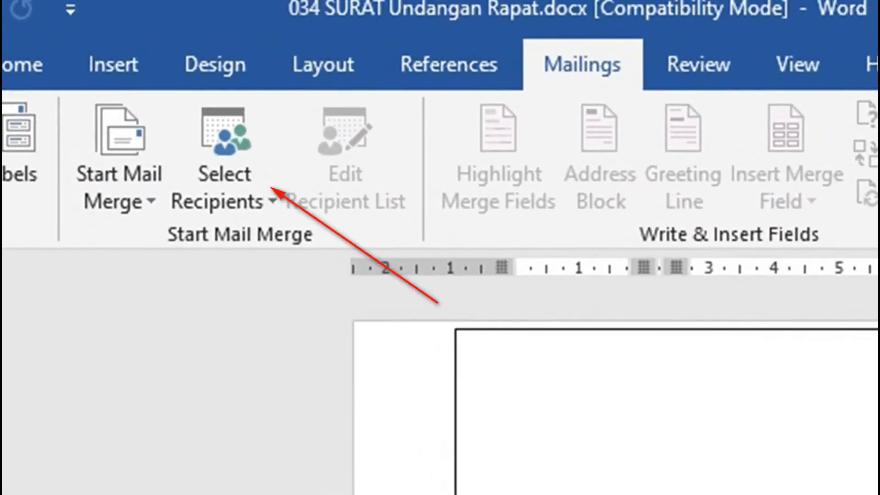
pyautogui.click(265, 186)
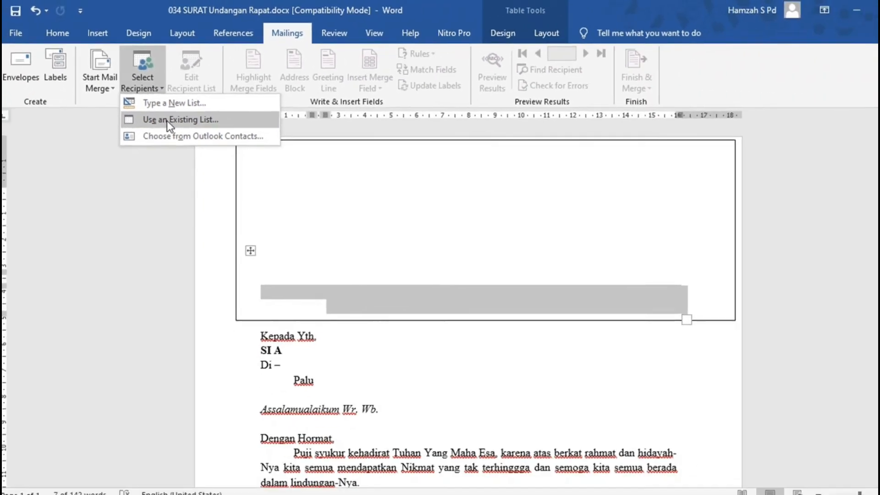
pyautogui.click(284, 280)
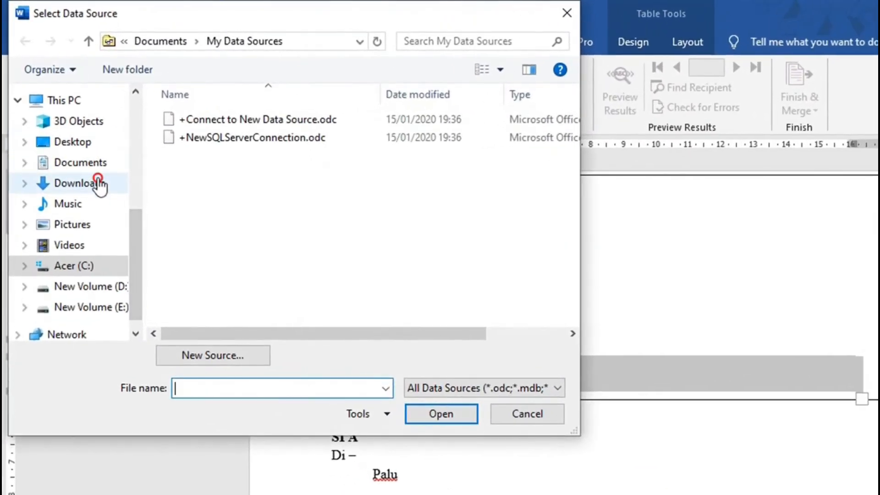
pyautogui.click(77, 143)
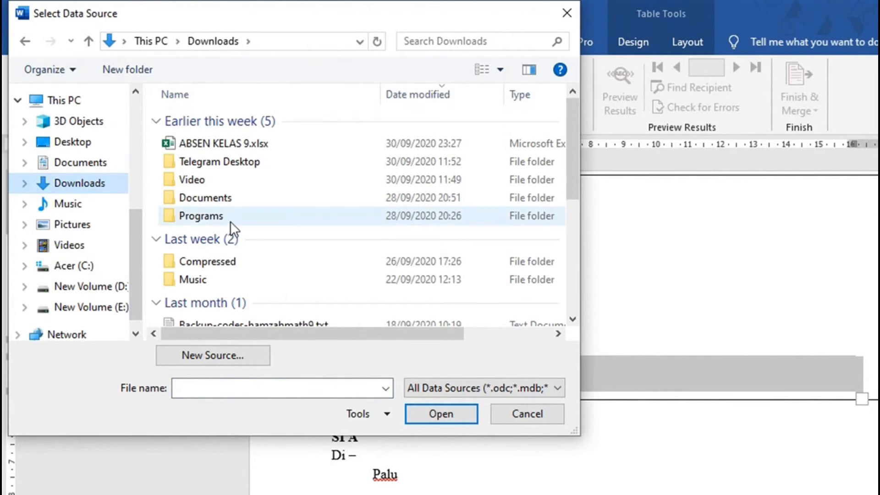
pyautogui.click(89, 143)
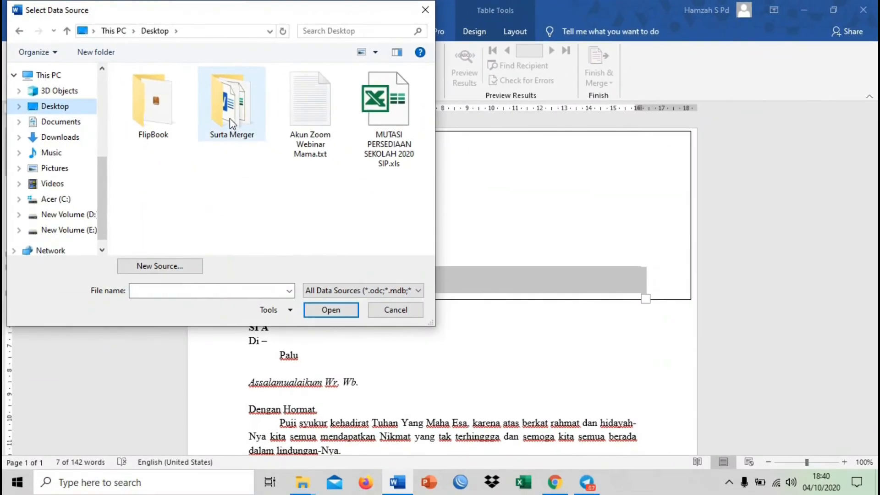
pyautogui.click(305, 157)
pyautogui.doubleClick(230, 118)
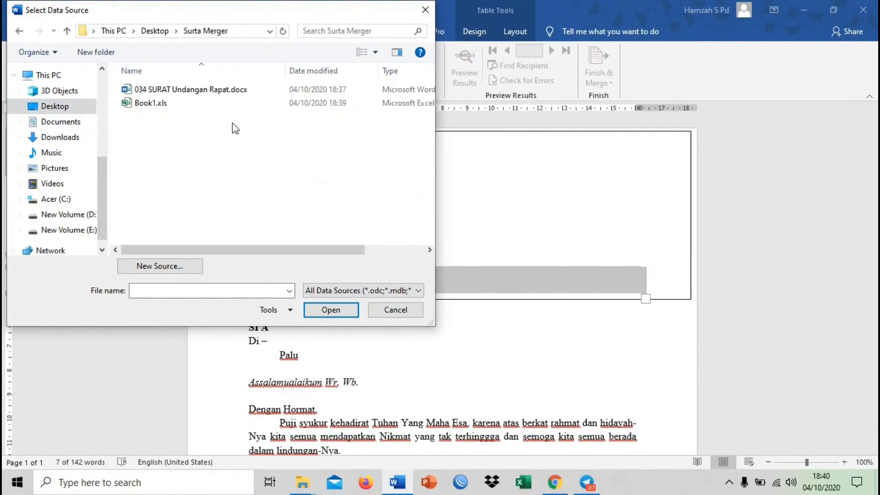
pyautogui.click(143, 109)
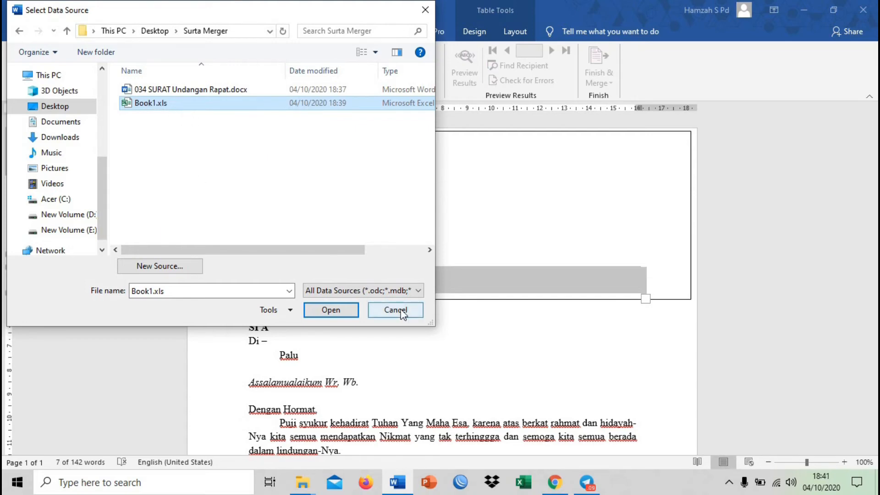
pyautogui.click(332, 314)
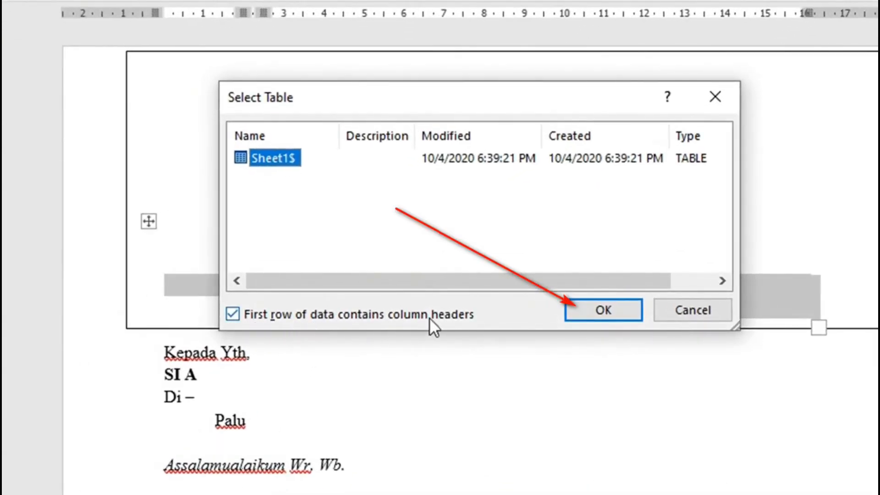
pyautogui.click(612, 308)
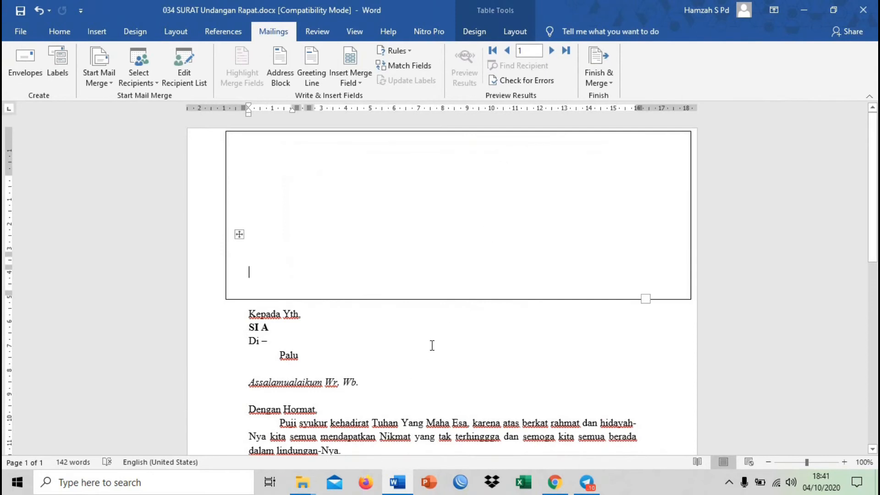
# Replace the recipient text "SI A" under "Kepada Yth" with the Penerima merge field
pyautogui.click(439, 331)
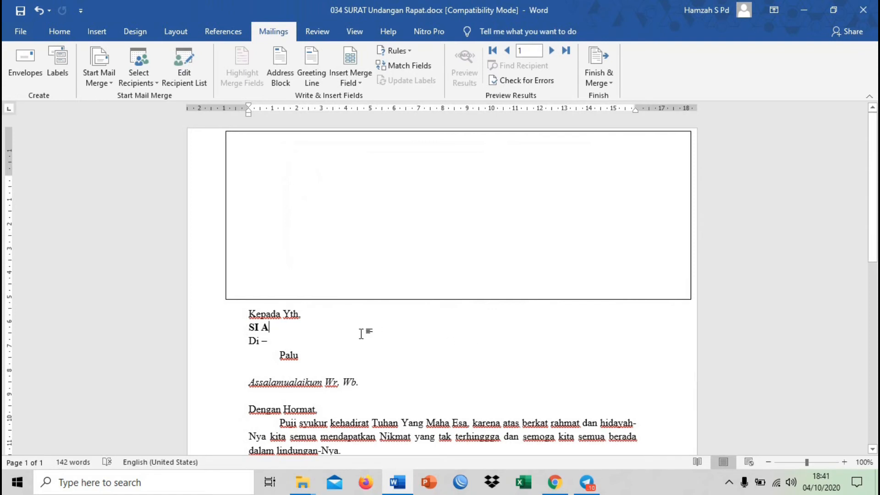
pyautogui.tripleClick(298, 331)
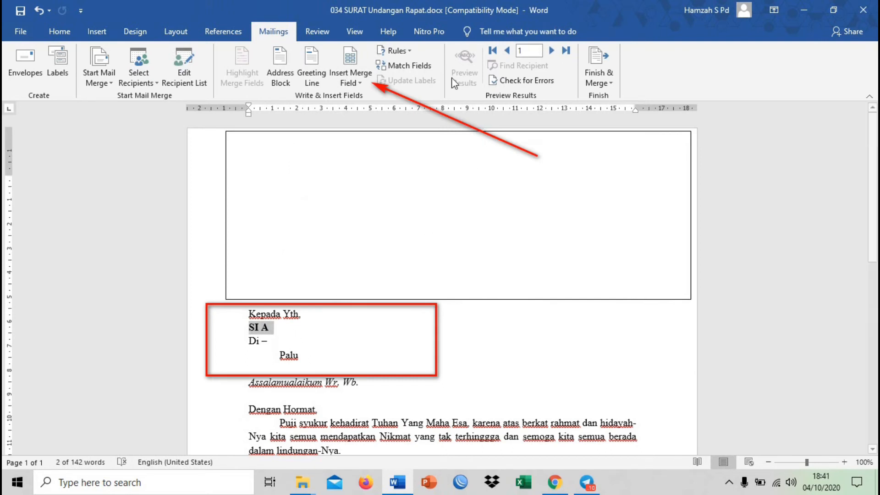
pyautogui.click(360, 83)
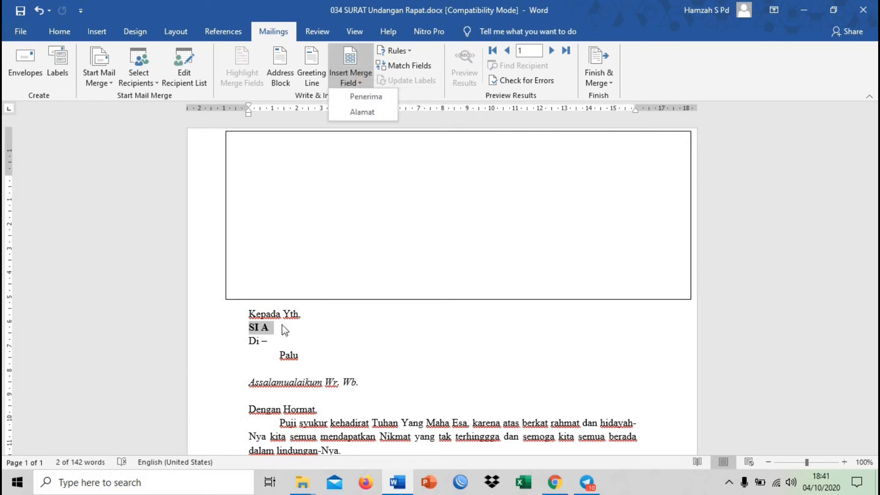
pyautogui.click(365, 97)
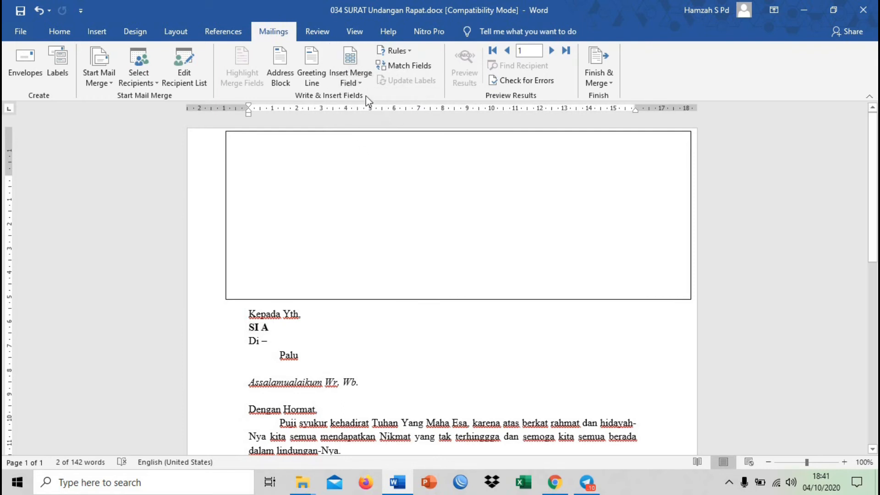
pyautogui.press('Return')
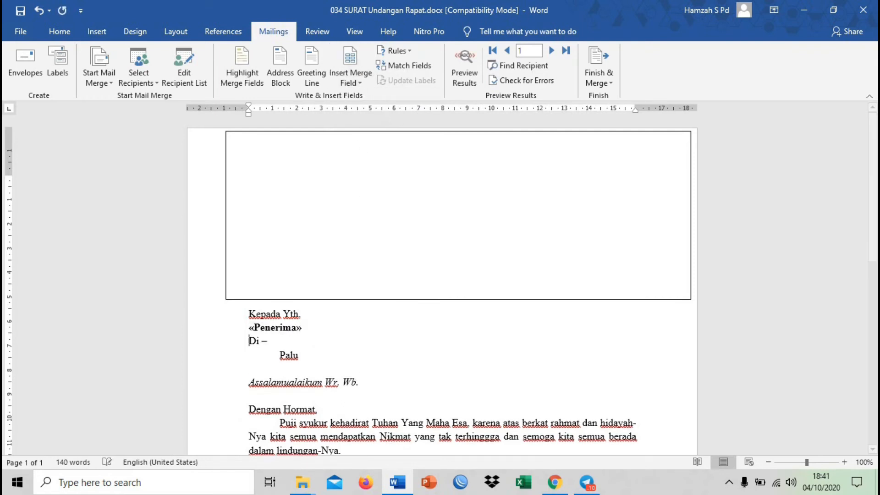
# Replace the city "Palu" under "Di –" with the Alamat merge field
pyautogui.click(314, 355)
pyautogui.doubleClick(314, 356)
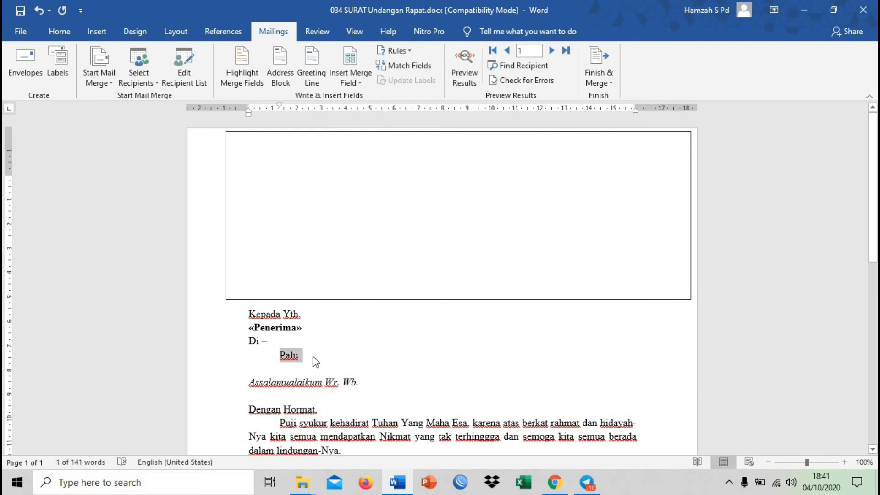
pyautogui.click(360, 80)
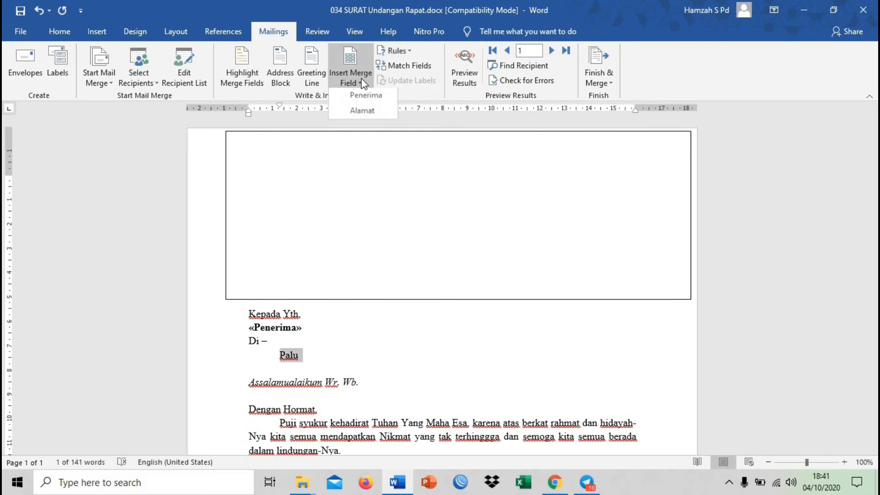
pyautogui.click(361, 112)
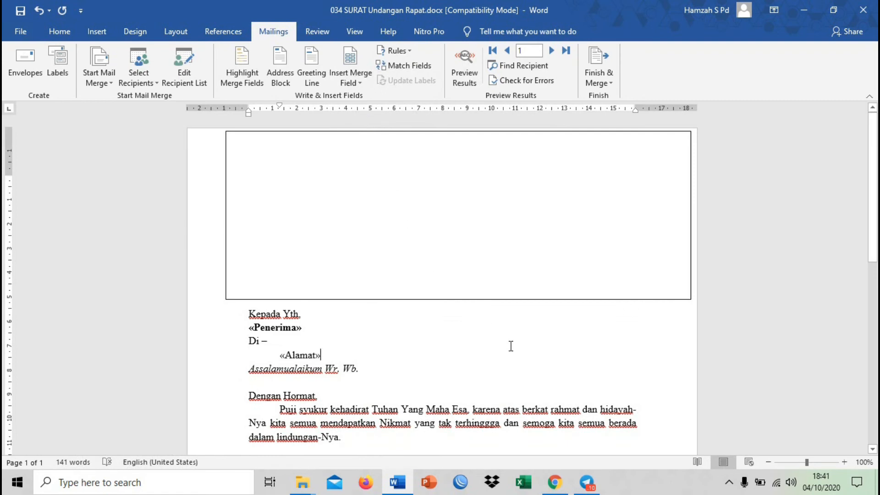
# Preview the merge results in the letter and go through the records from 1 to 5
pyautogui.click(300, 327)
pyautogui.click(280, 335)
pyautogui.click(461, 55)
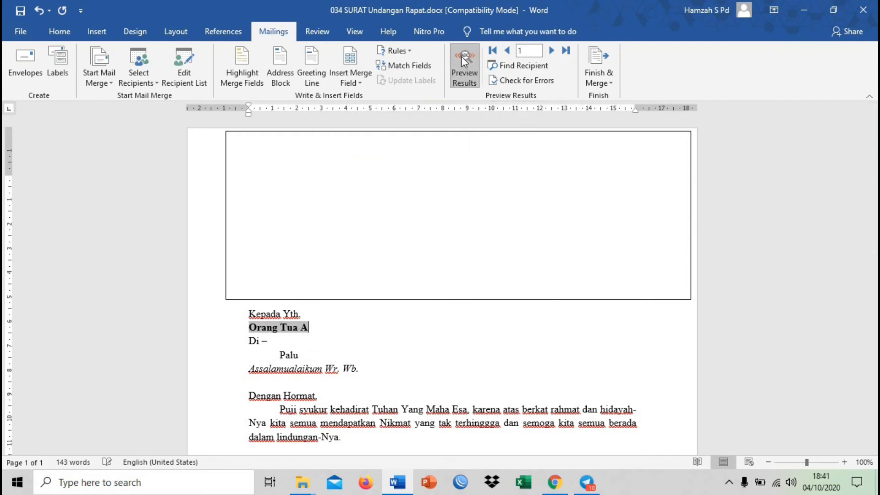
pyautogui.click(321, 344)
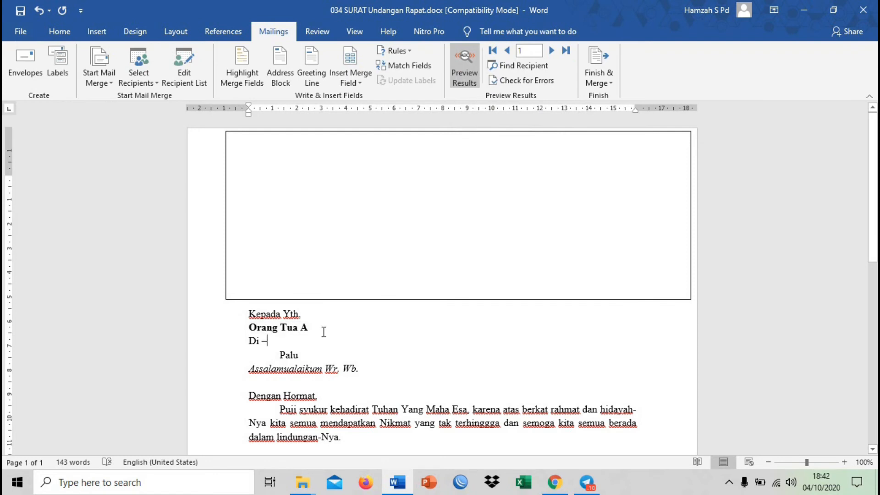
pyautogui.click(401, 354)
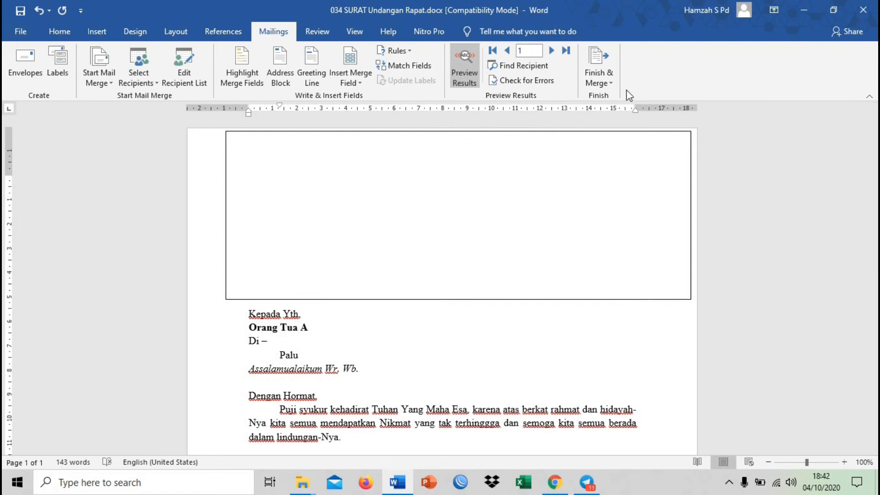
pyautogui.click(552, 51)
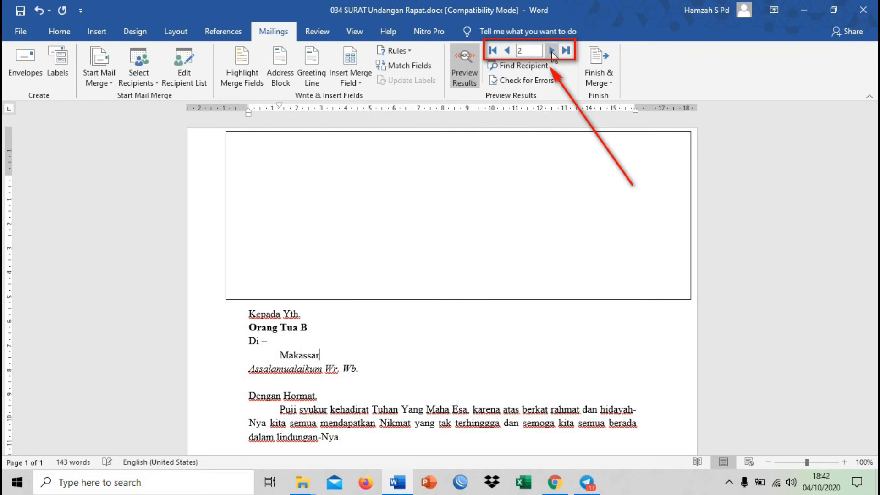
pyautogui.click(552, 52)
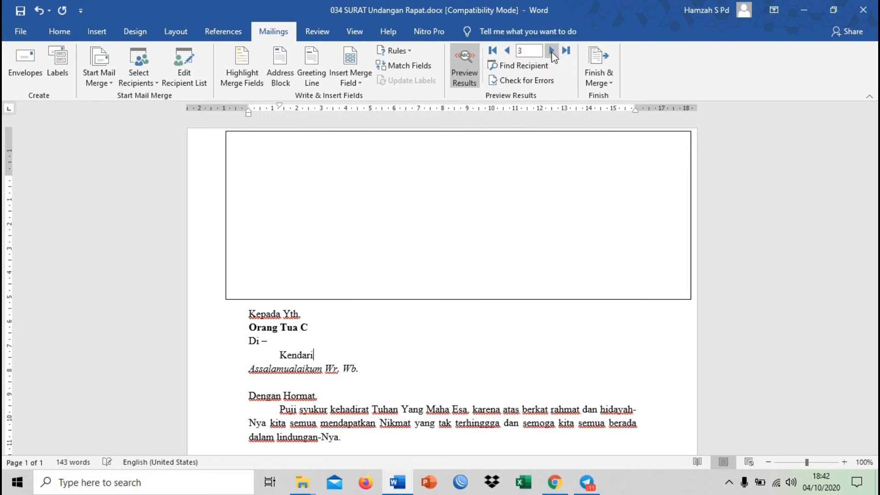
pyautogui.click(552, 52)
pyautogui.click(552, 51)
# Check the recipient line in the preview and go back to record 3
pyautogui.click(329, 320)
pyautogui.click(295, 330)
pyautogui.click(311, 326)
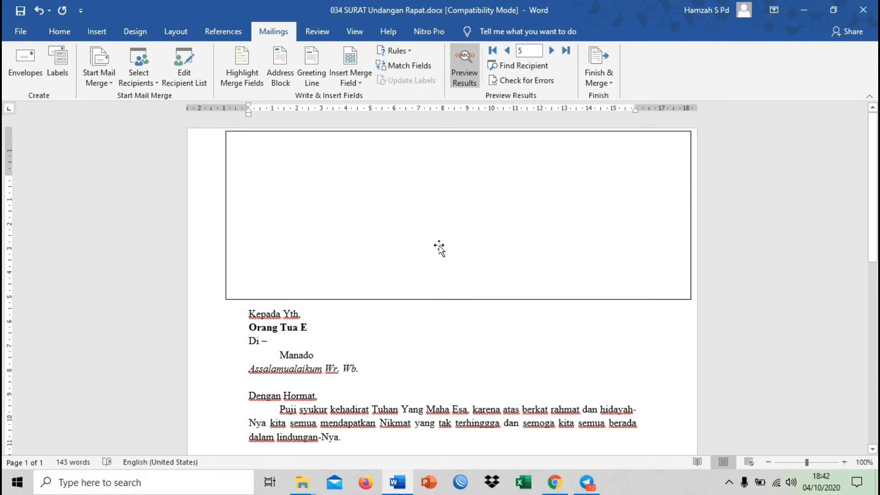
pyautogui.click(507, 52)
pyautogui.click(507, 52)
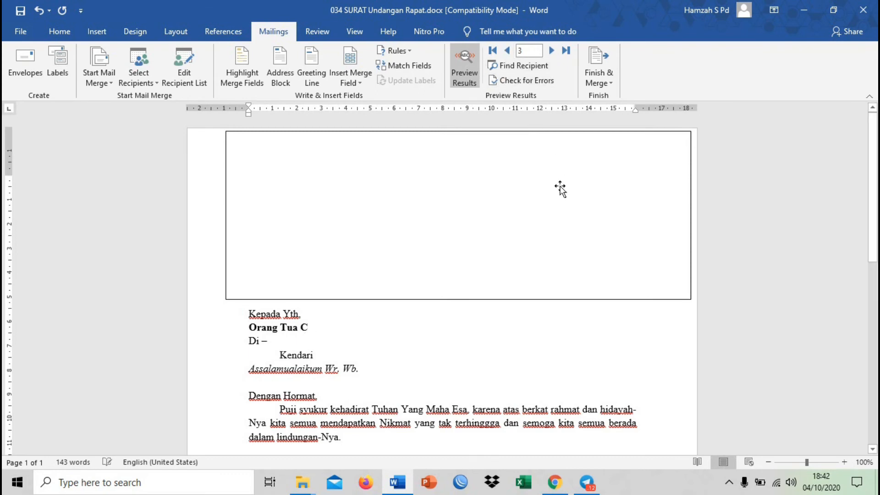
# Find the recipient entry "Orang Tua A" in the Penerima field, and close the search dialog
pyautogui.click(531, 64)
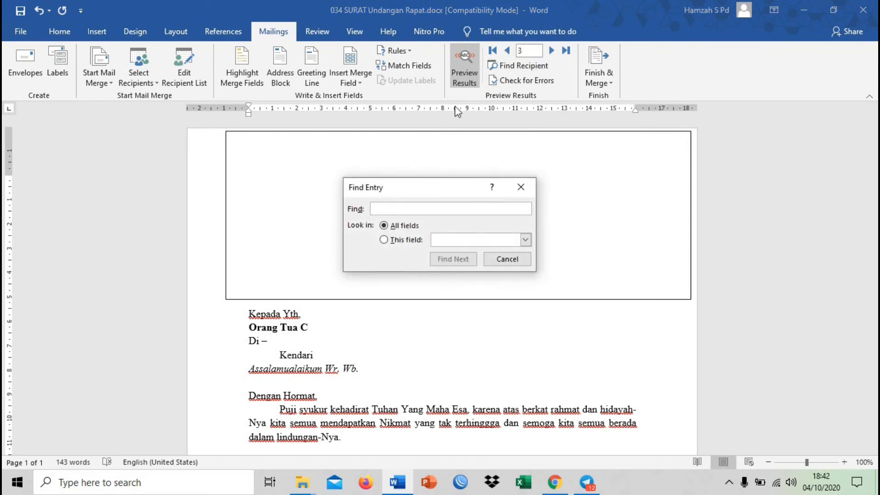
pyautogui.click(525, 240)
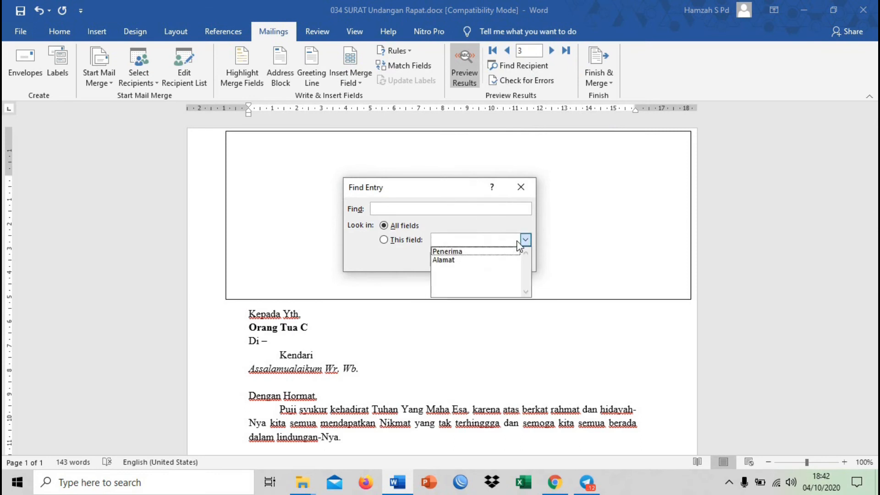
pyautogui.click(504, 252)
pyautogui.click(489, 207)
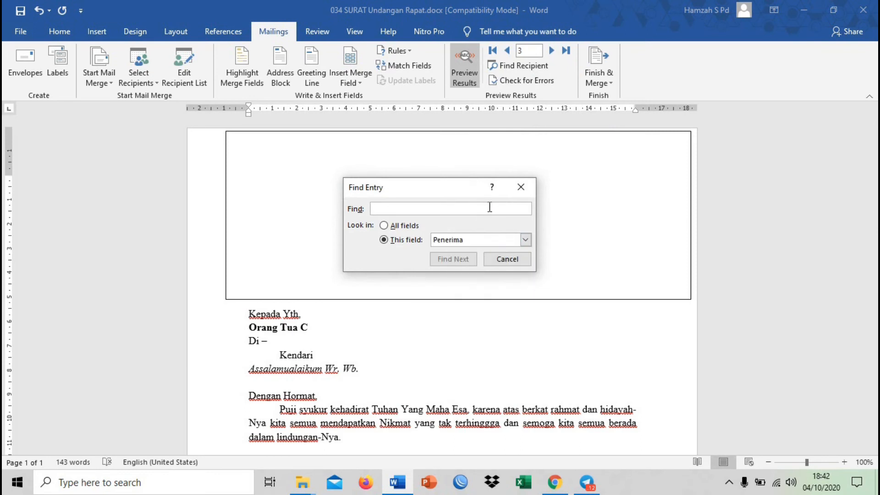
pyautogui.write('Orang Tua A')
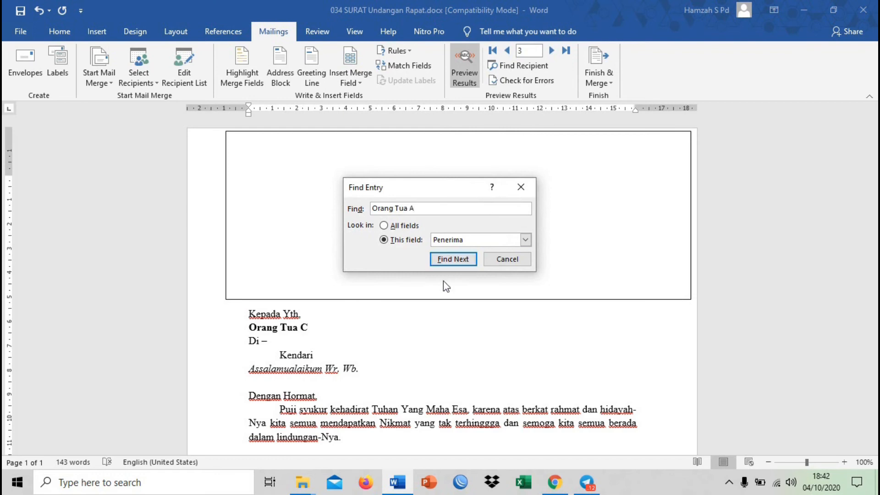
pyautogui.click(455, 260)
pyautogui.click(527, 264)
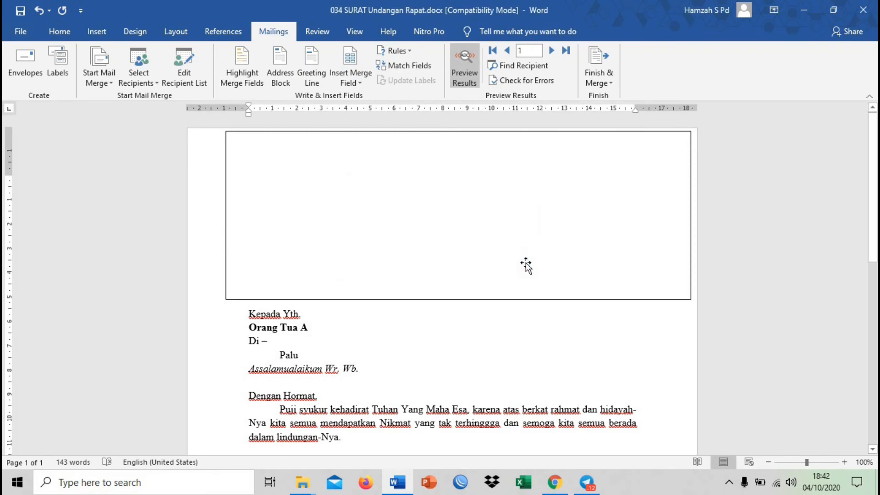
# Save the merge letter and close the document
pyautogui.click(25, 10)
pyautogui.click(866, 8)
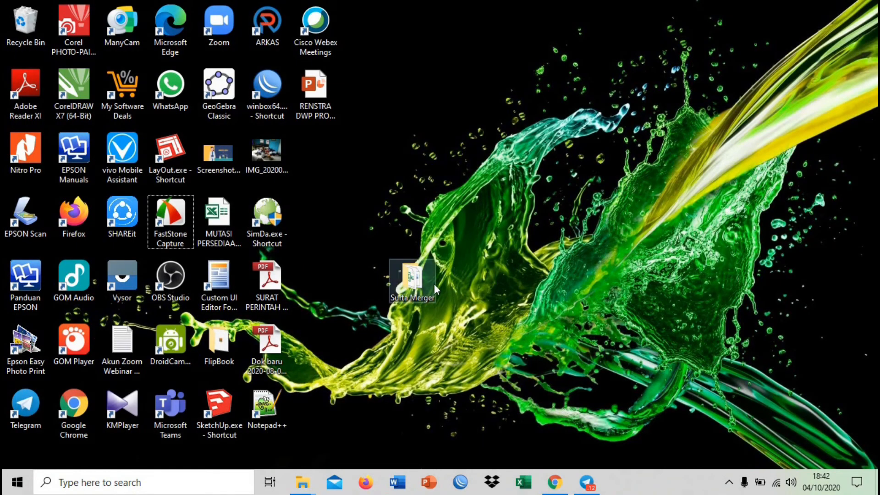
# Reopen 034 SURAT Undangan Rapat.docx from the desktop folder Surta Merger, allowing the SQL command to load the Sheet1$ data
pyautogui.doubleClick(427, 282)
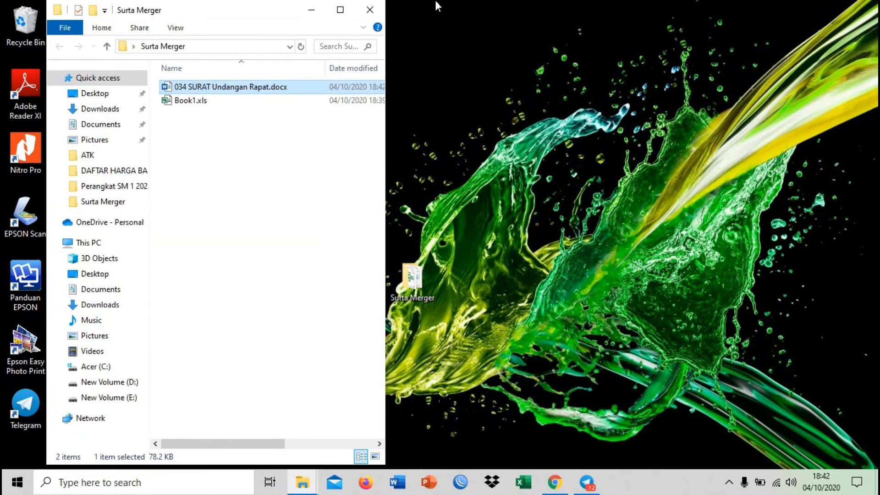
pyautogui.click(340, 10)
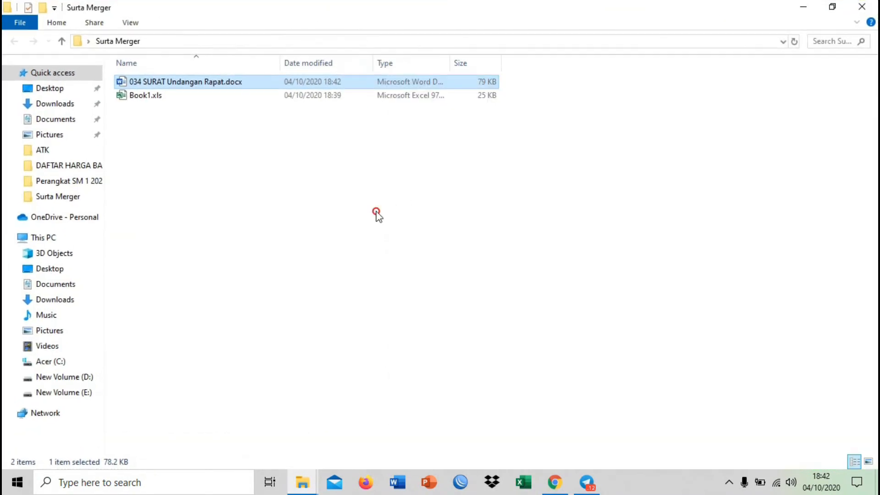
pyautogui.click(189, 83)
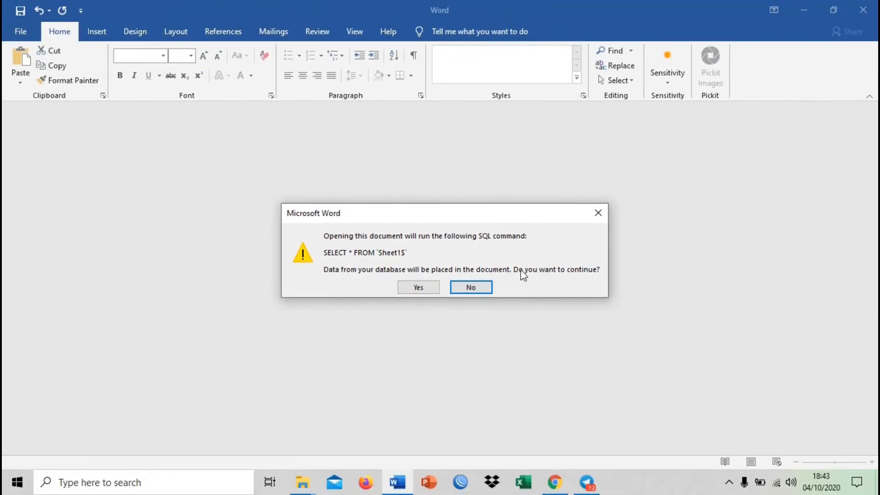
pyautogui.click(414, 288)
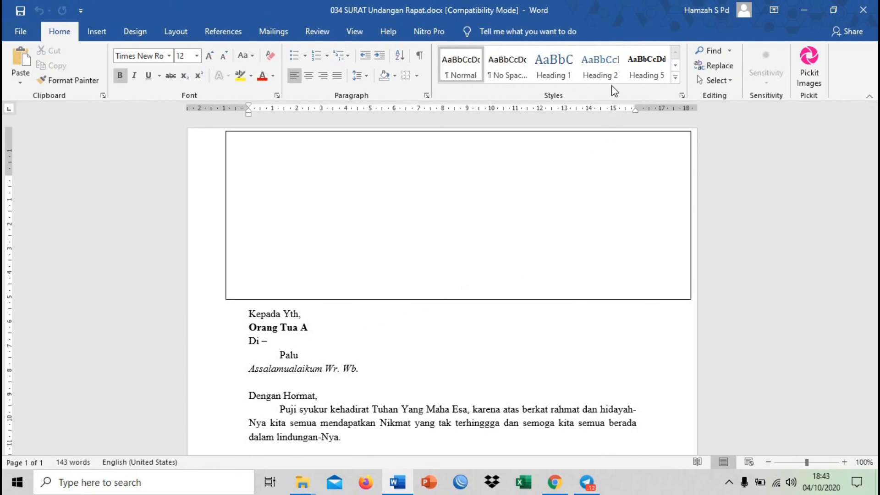
# Step the mail merge preview forward one recipient at a time to record 5, checking the recipient and address lines
pyautogui.click(274, 32)
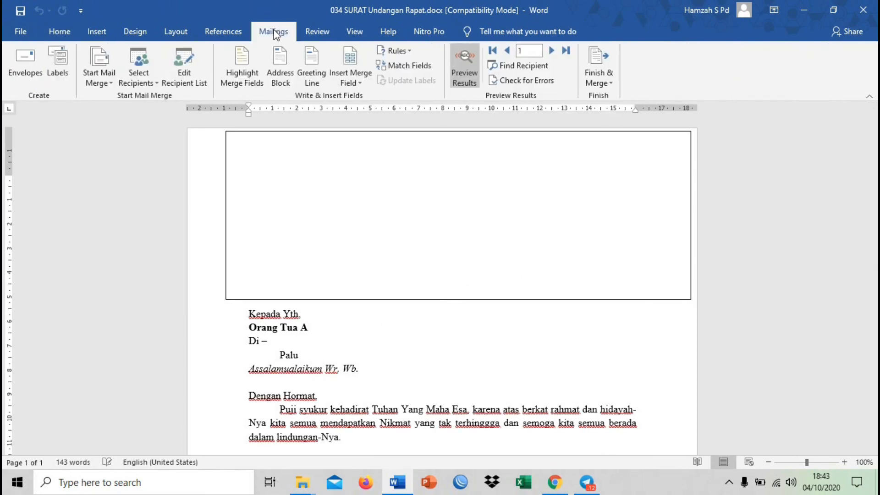
pyautogui.click(552, 53)
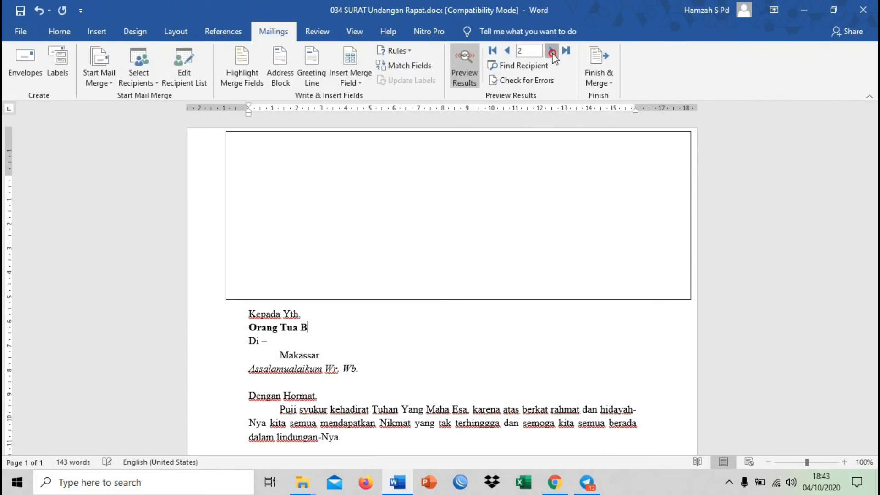
pyautogui.click(552, 52)
pyautogui.click(552, 52)
pyautogui.click(552, 52)
pyautogui.scroll(-4, 507, 243)
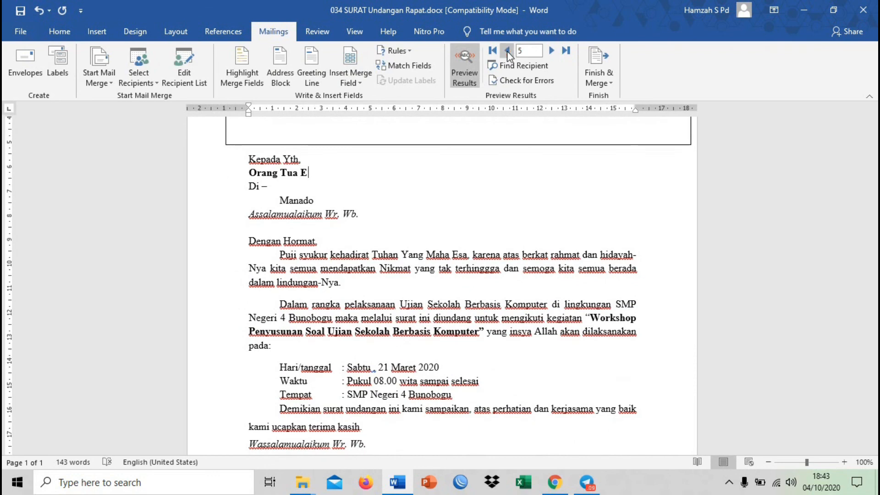
# Step the mail merge preview back one recipient at a time to record 1
pyautogui.click(507, 50)
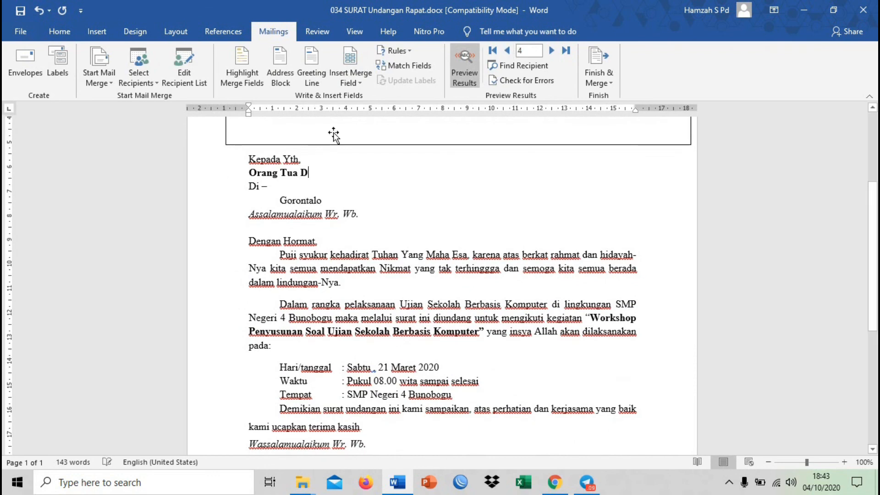
pyautogui.click(507, 51)
pyautogui.click(507, 51)
pyautogui.click(506, 50)
pyautogui.click(521, 222)
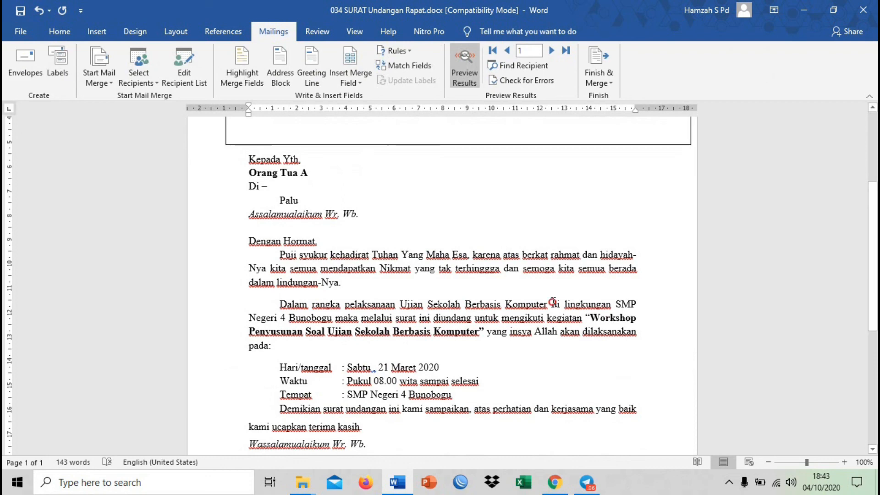
pyautogui.doubleClick(566, 318)
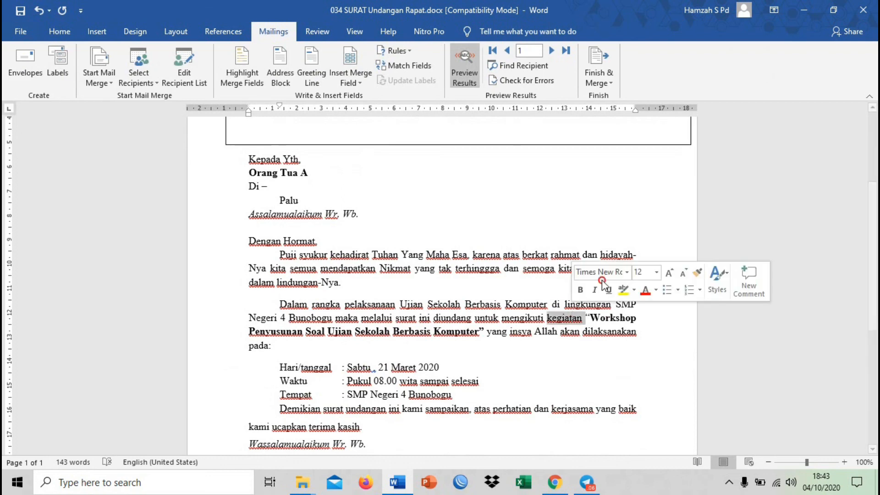
pyautogui.click(540, 279)
pyautogui.click(531, 268)
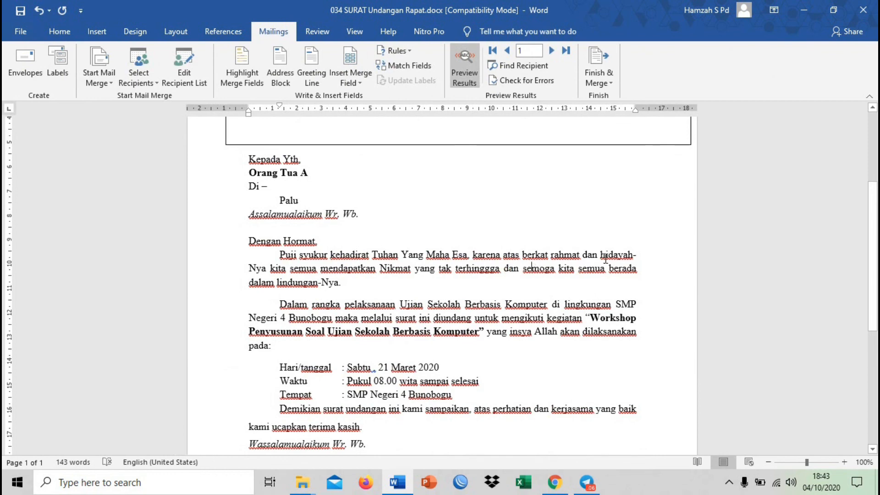
pyautogui.scroll(3, 605, 257)
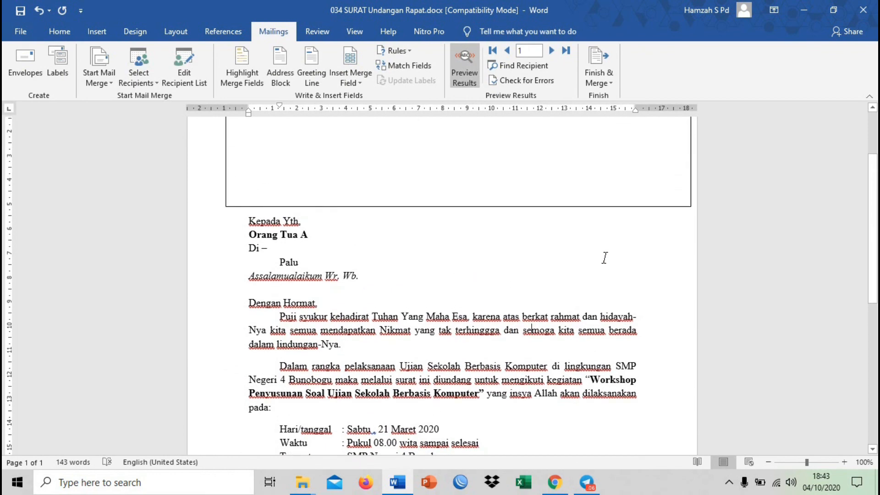
pyautogui.scroll(3, 605, 259)
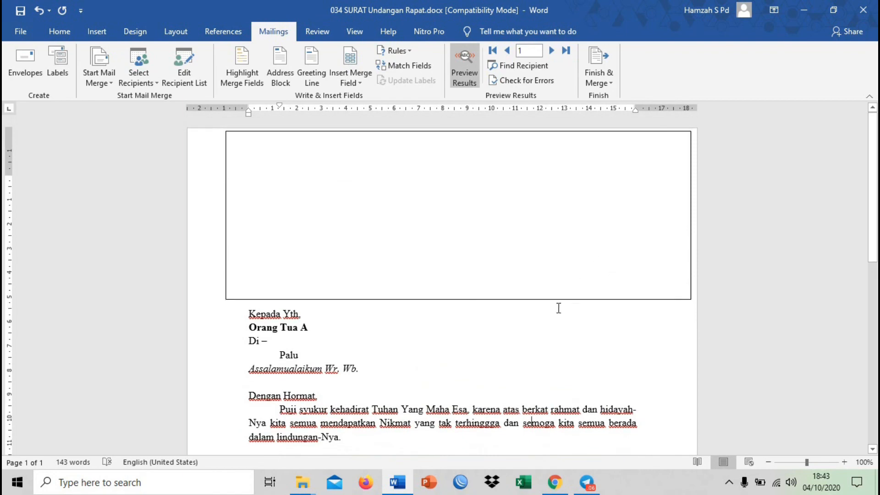
pyautogui.click(542, 329)
pyautogui.scroll(-10, 539, 353)
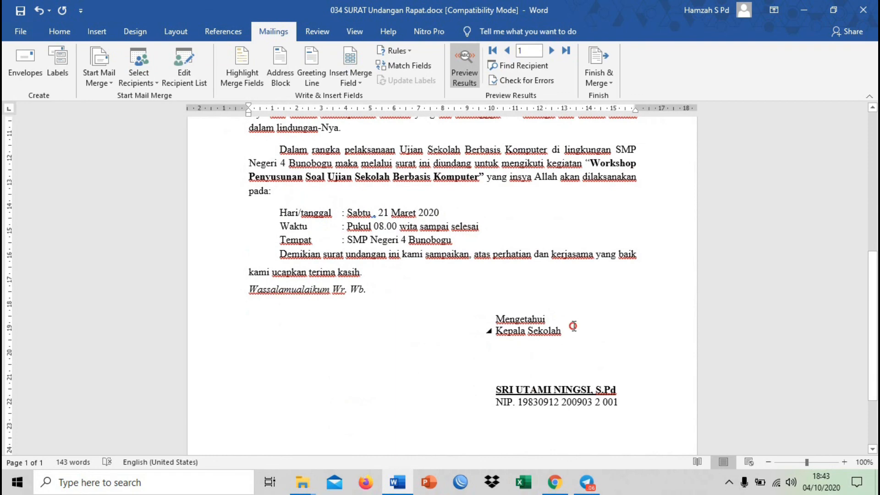
pyautogui.click(572, 326)
pyautogui.click(597, 270)
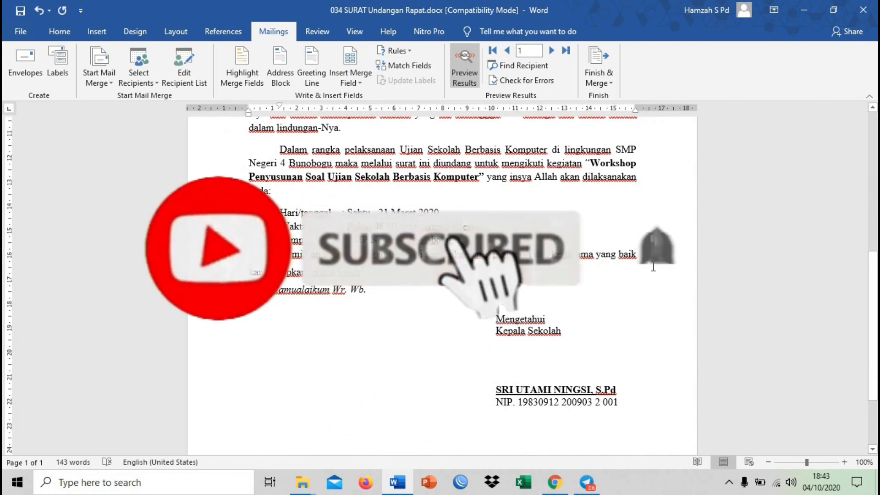